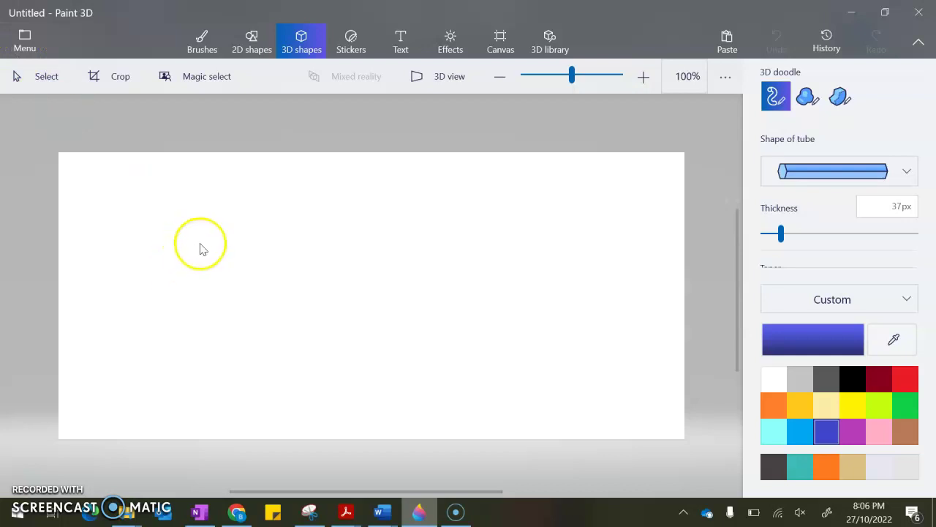
Paste the copied image of eight pencils onto the canvas and rotate it 90 degrees clockwise so the pencils lie horizontally
{"action": "left_click", "coordinate": [30, 44]}
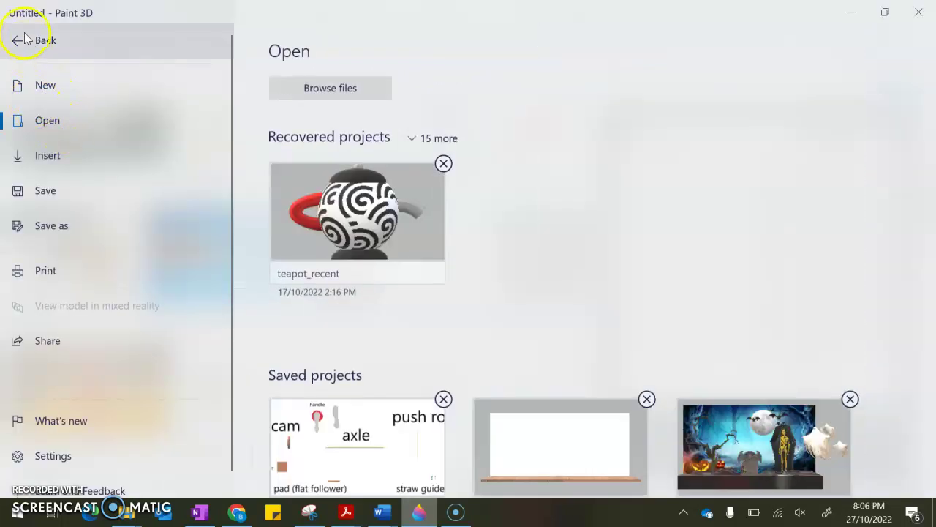
{"action": "left_click", "coordinate": [25, 42]}
{"action": "right_click", "coordinate": [253, 250]}
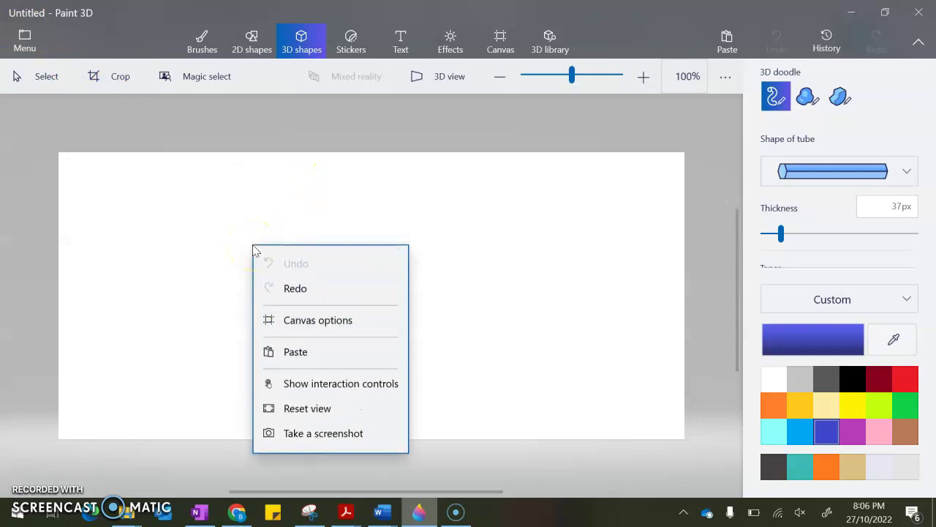
{"action": "left_click", "coordinate": [293, 352]}
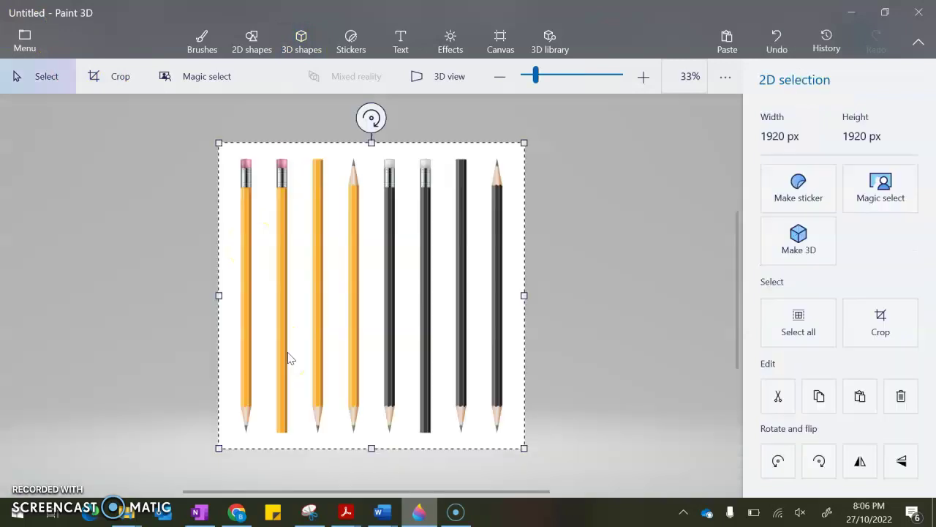
{"action": "mouse_move", "coordinate": [372, 117]}
{"action": "left_mouse_down"}
{"action": "mouse_move", "coordinate": [439, 172]}
{"action": "mouse_move", "coordinate": [476, 257]}
{"action": "mouse_move", "coordinate": [463, 314]}
{"action": "mouse_move", "coordinate": [471, 298]}
{"action": "left_mouse_up"}
{"action": "left_click", "coordinate": [632, 301]}
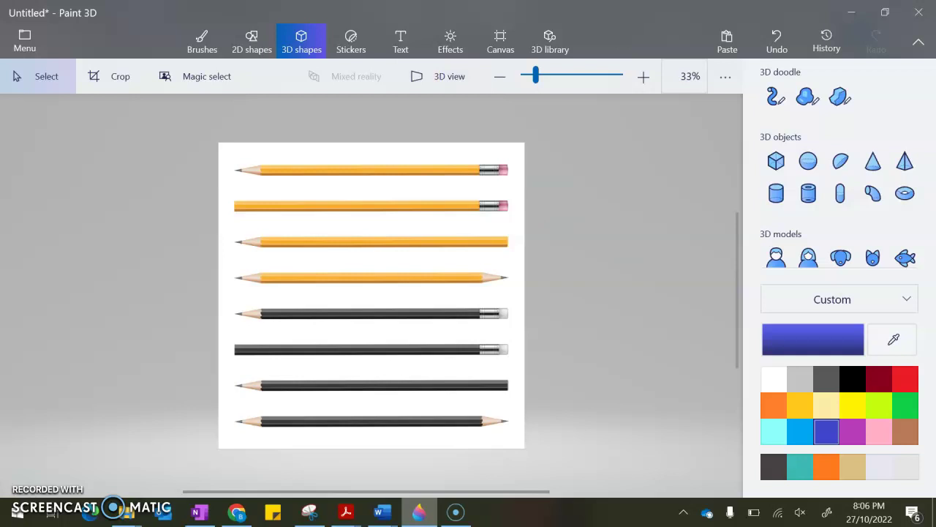
Draw a straight 59 px thick 3D tube doodle along the first pencil's body and move it between the second and third pencils
{"action": "left_click", "coordinate": [769, 104]}
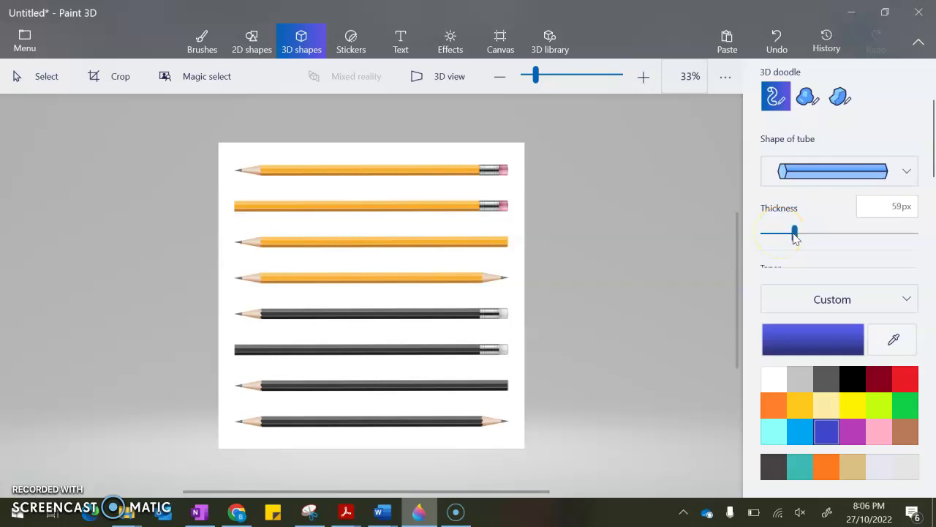
{"action": "left_click_drag", "start_coordinate": [265, 174], "coordinate": [482, 168]}
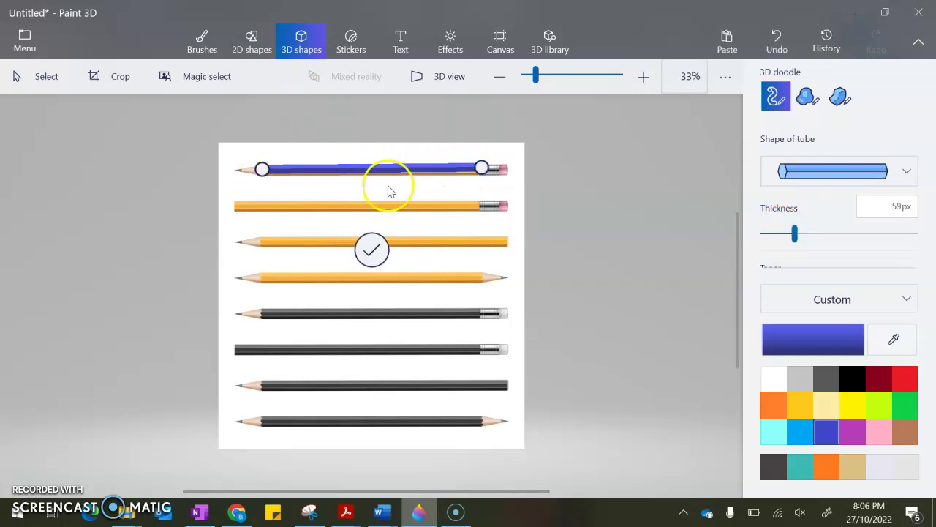
{"action": "left_click_drag", "start_coordinate": [480, 169], "coordinate": [491, 176]}
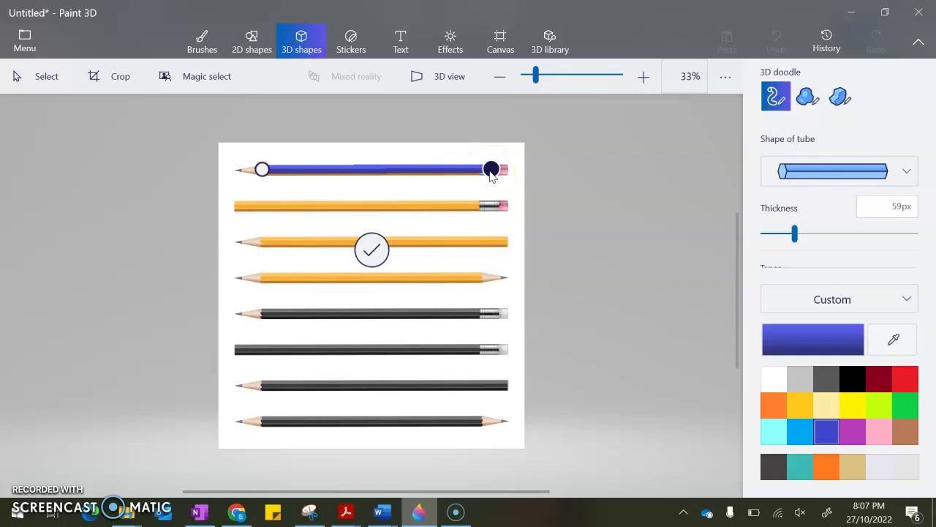
{"action": "left_click", "coordinate": [376, 250]}
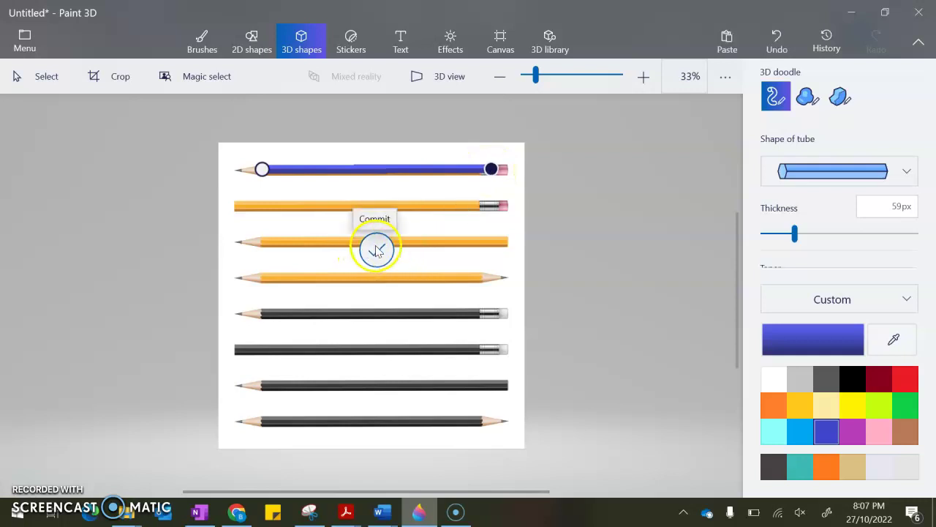
{"action": "left_click", "coordinate": [373, 172]}
{"action": "left_click_drag", "start_coordinate": [376, 169], "coordinate": [373, 234]}
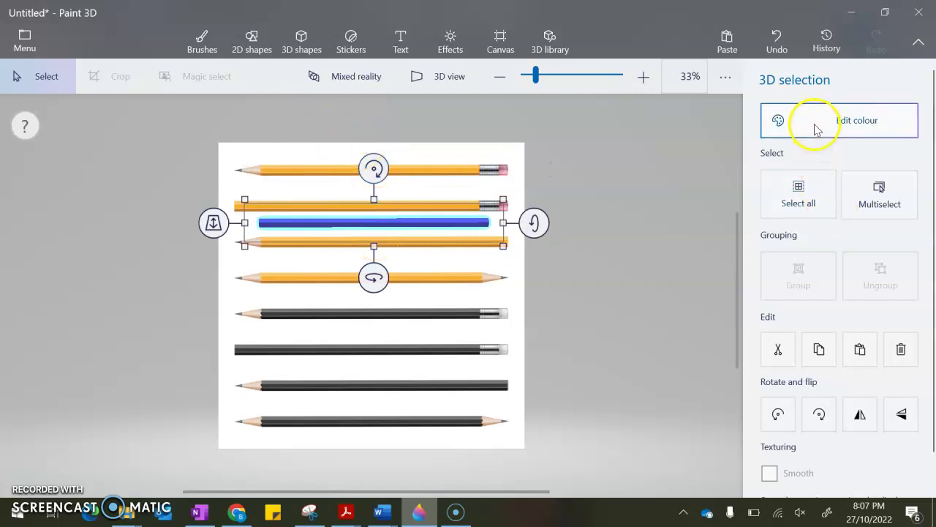
{"action": "left_click", "coordinate": [558, 154]}
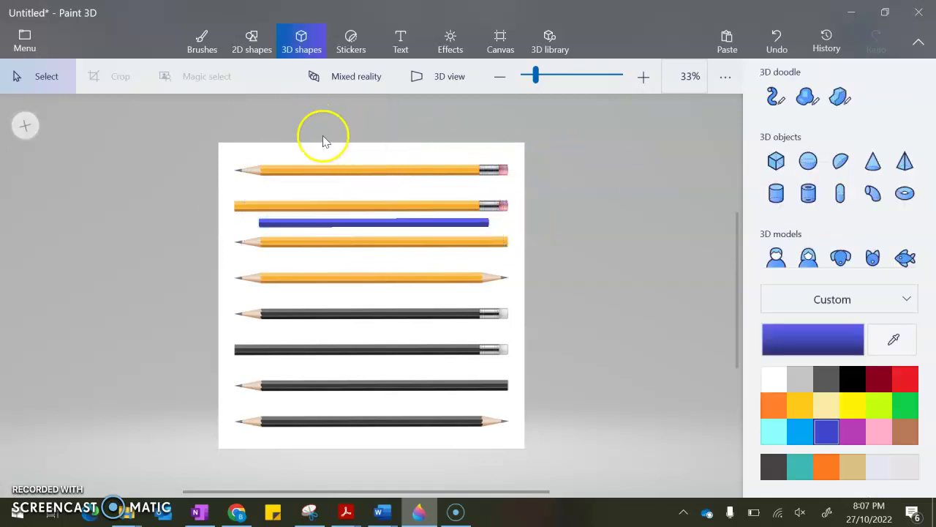
Draw a straight 71 px thick 3D tube doodle along the first pencil's body, from the sharpened end to the ferrule
{"action": "left_click", "coordinate": [775, 96]}
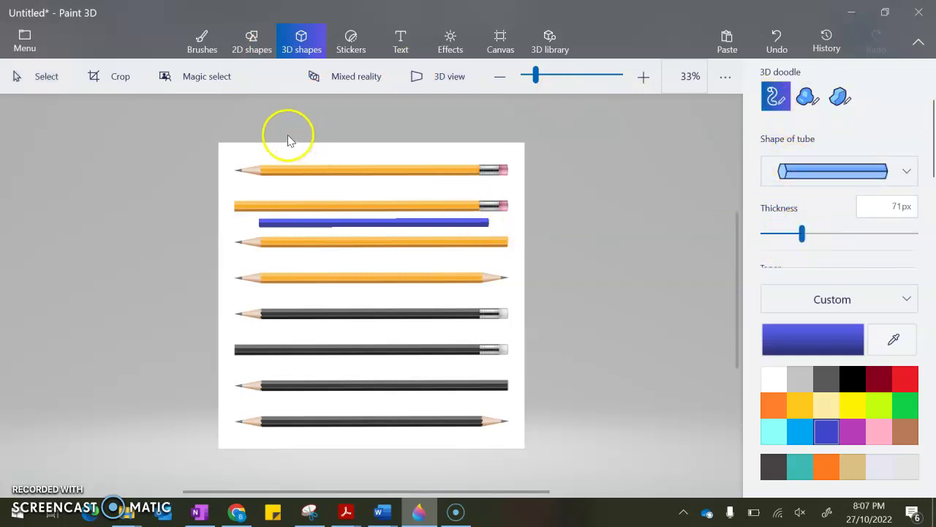
{"action": "mouse_move", "coordinate": [264, 176]}
{"action": "left_mouse_down"}
{"action": "mouse_move", "coordinate": [402, 182]}
{"action": "mouse_move", "coordinate": [472, 168]}
{"action": "mouse_move", "coordinate": [383, 179]}
{"action": "mouse_move", "coordinate": [480, 180]}
{"action": "left_mouse_up"}
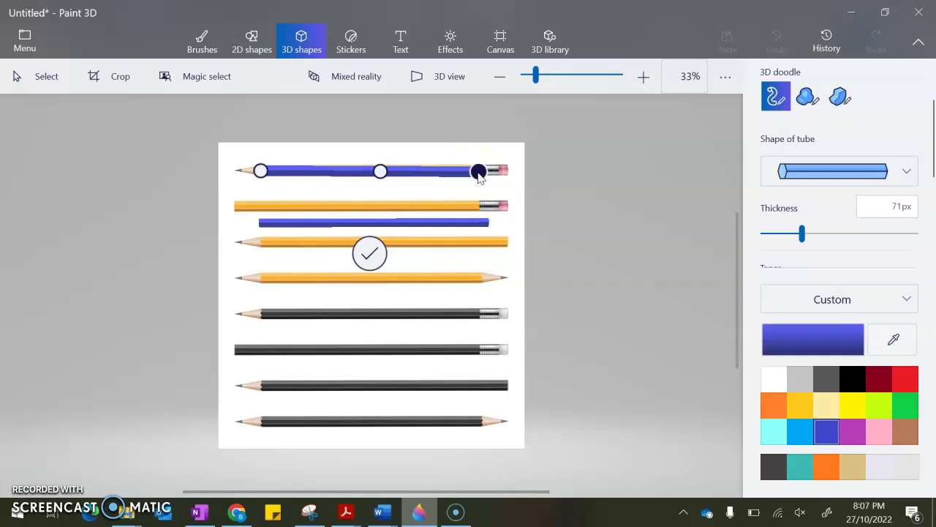
{"action": "left_click", "coordinate": [370, 253]}
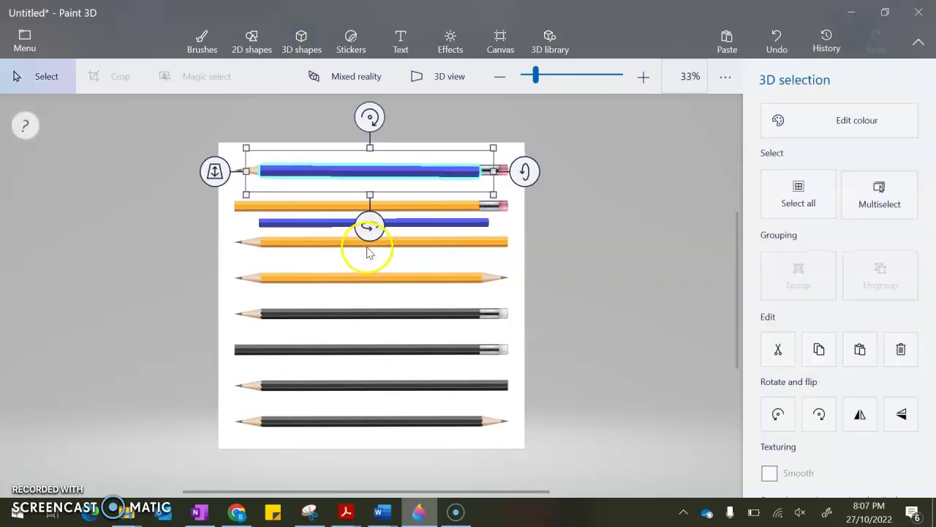
Delete the thinner blue tube lying between the second and third pencils
{"action": "scroll", "coordinate": [358, 171], "scroll_direction": "up", "scroll_amount": 2}
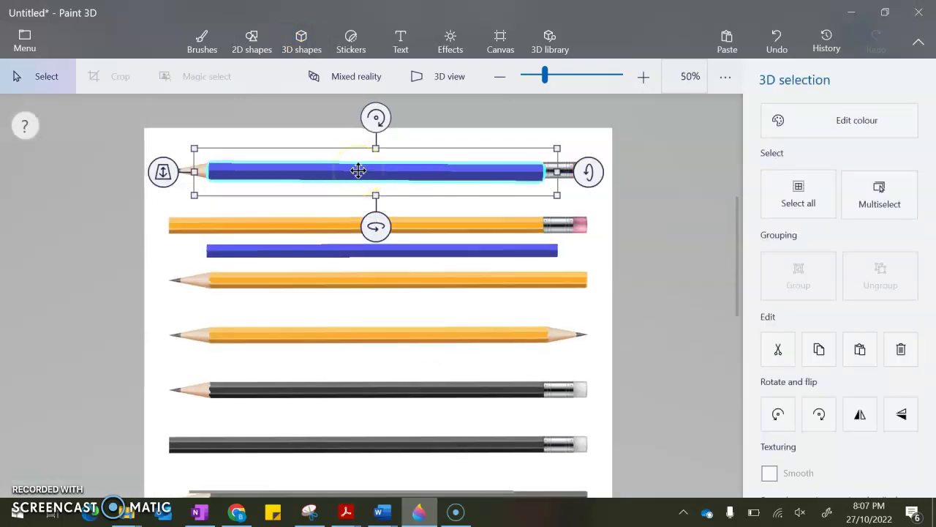
{"action": "left_click", "coordinate": [329, 324]}
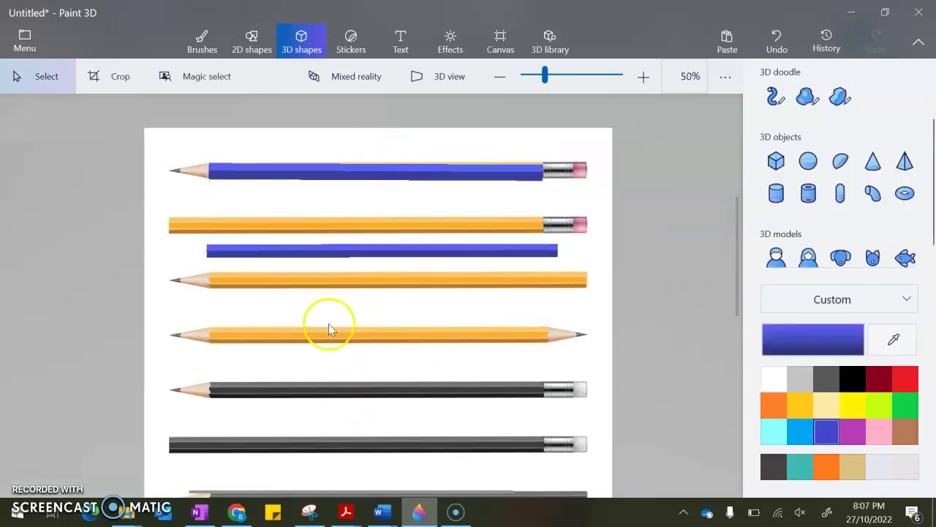
{"action": "left_click", "coordinate": [338, 173]}
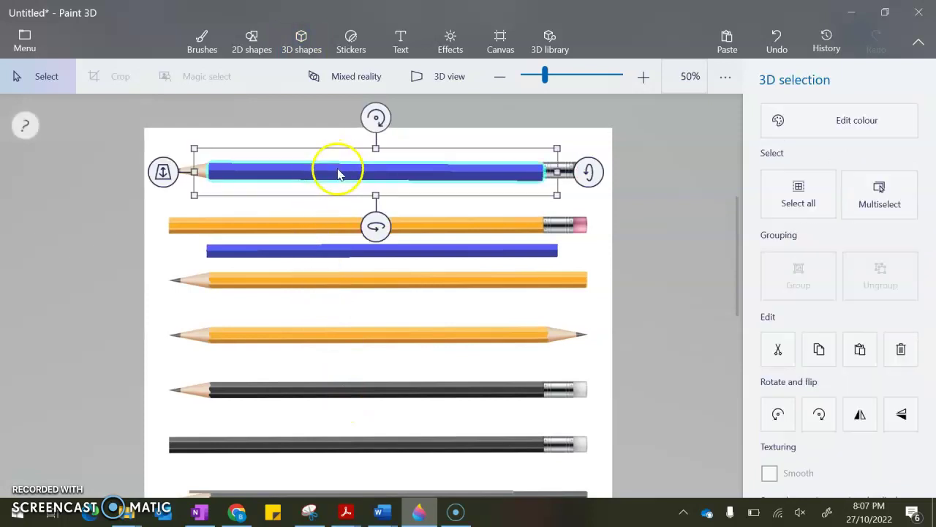
{"action": "left_click", "coordinate": [334, 239]}
{"action": "left_click", "coordinate": [335, 252]}
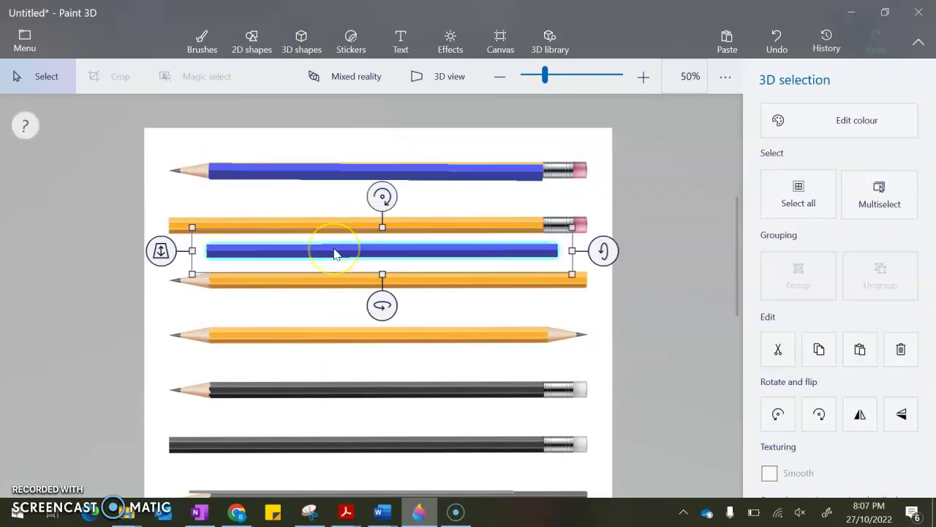
{"action": "key", "text": "Delete"}
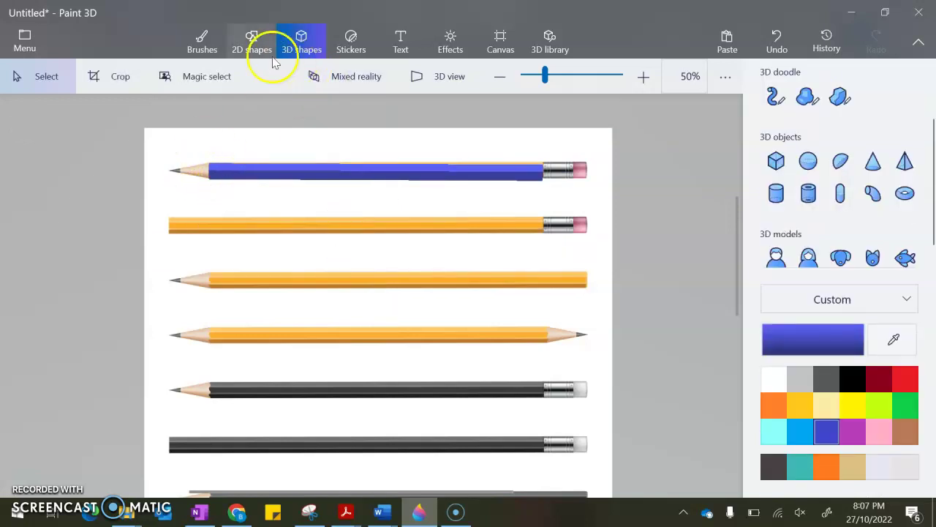
Create a narrow 3D cone, rotate it to point left, and place it over the first pencil's sharpened tip
{"action": "left_click", "coordinate": [873, 161]}
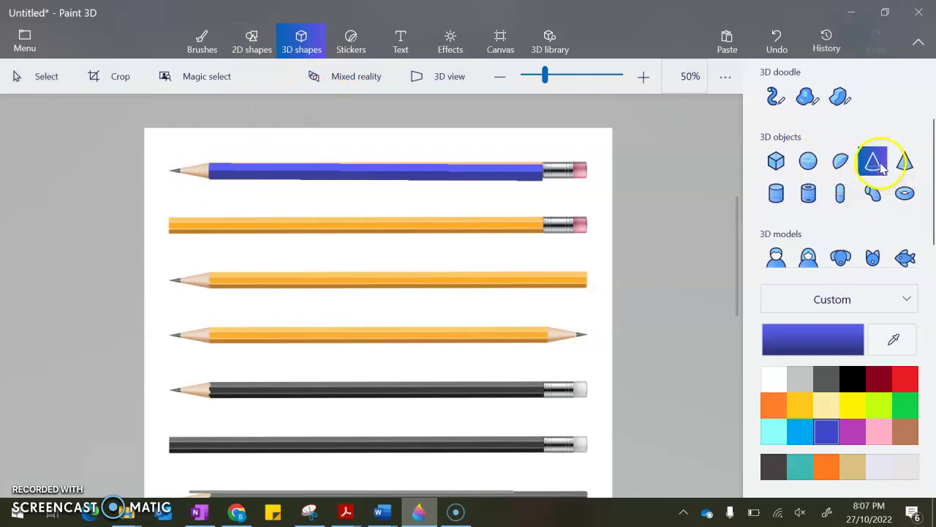
{"action": "left_click_drag", "start_coordinate": [171, 179], "coordinate": [197, 231]}
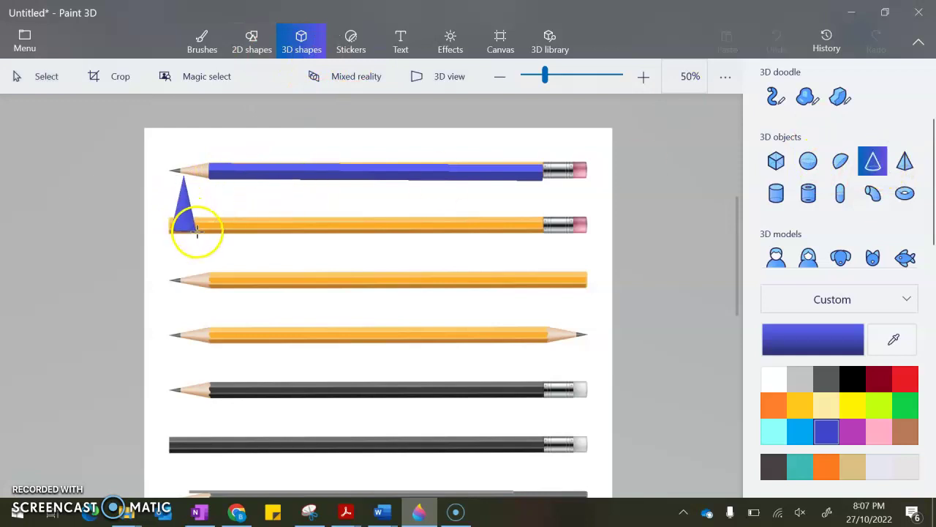
{"action": "left_click", "coordinate": [183, 177]}
{"action": "left_click_drag", "start_coordinate": [182, 130], "coordinate": [109, 206]}
{"action": "left_click_drag", "start_coordinate": [196, 204], "coordinate": [189, 177]}
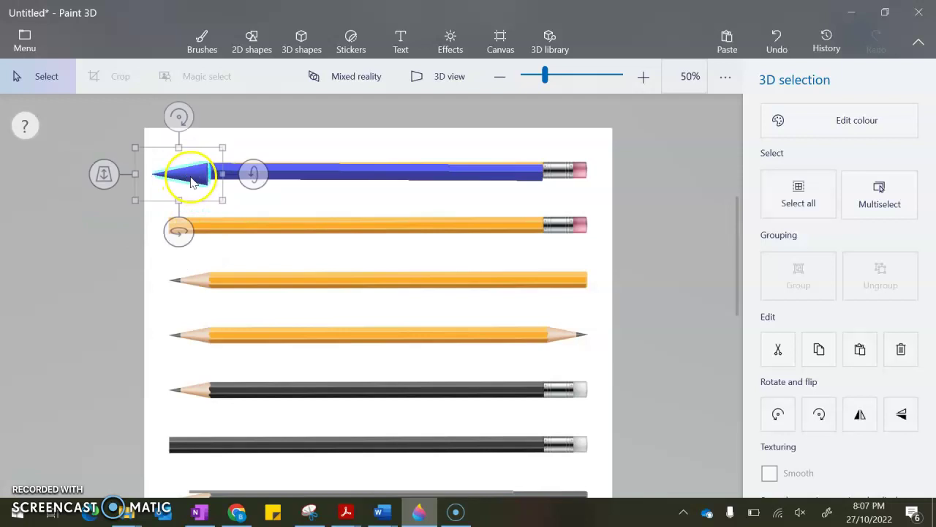
Scale the cone down to match the blue tube's height and move its base against the tube's left end
{"action": "scroll", "coordinate": [190, 180], "scroll_direction": "up", "scroll_amount": 5}
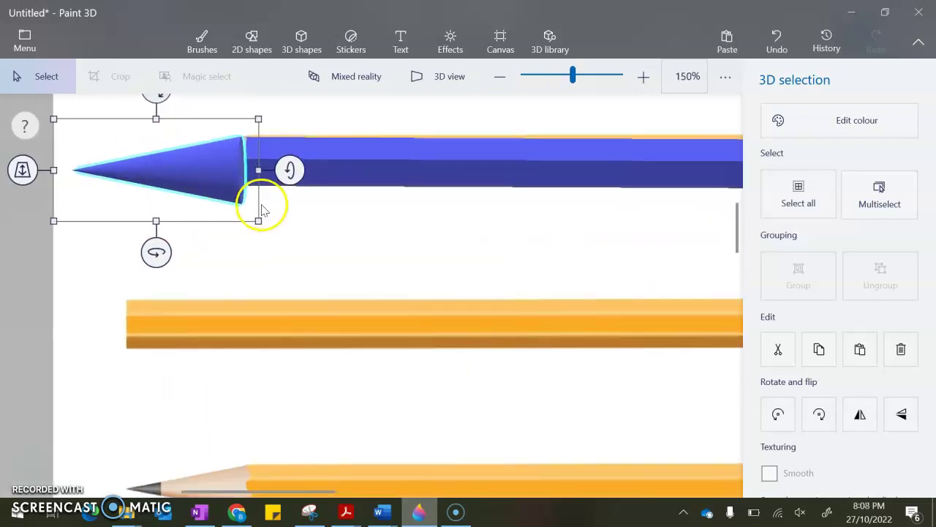
{"action": "left_click", "coordinate": [252, 216]}
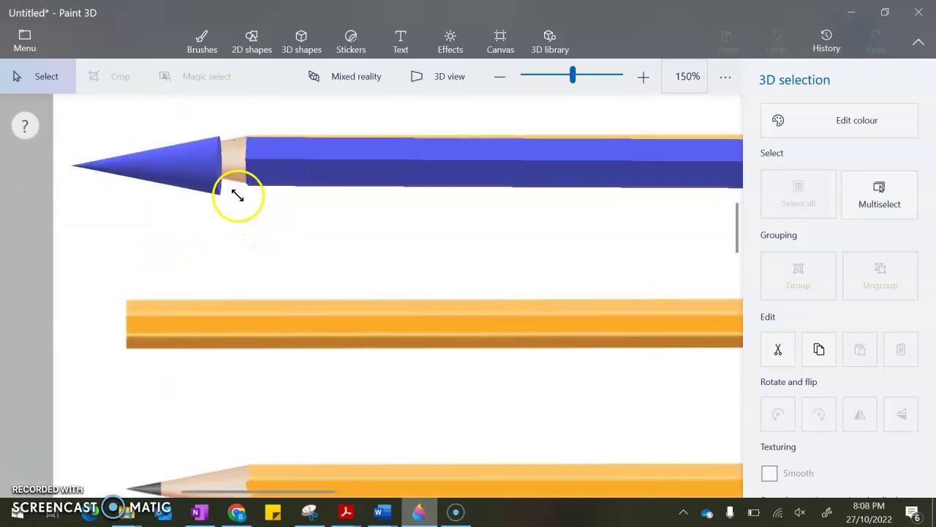
{"action": "left_click", "coordinate": [163, 163]}
{"action": "left_click_drag", "start_coordinate": [163, 163], "coordinate": [191, 169]}
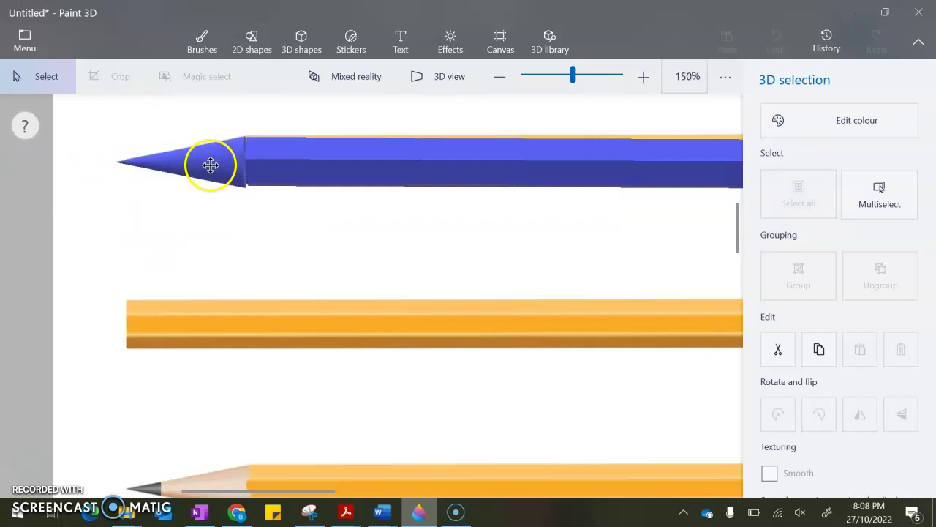
{"action": "left_click", "coordinate": [211, 170]}
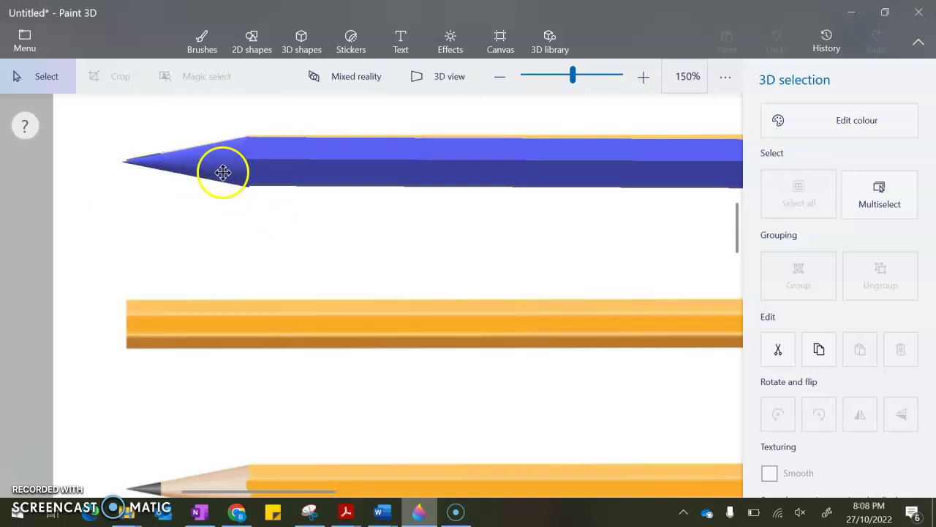
{"action": "left_click", "coordinate": [222, 172]}
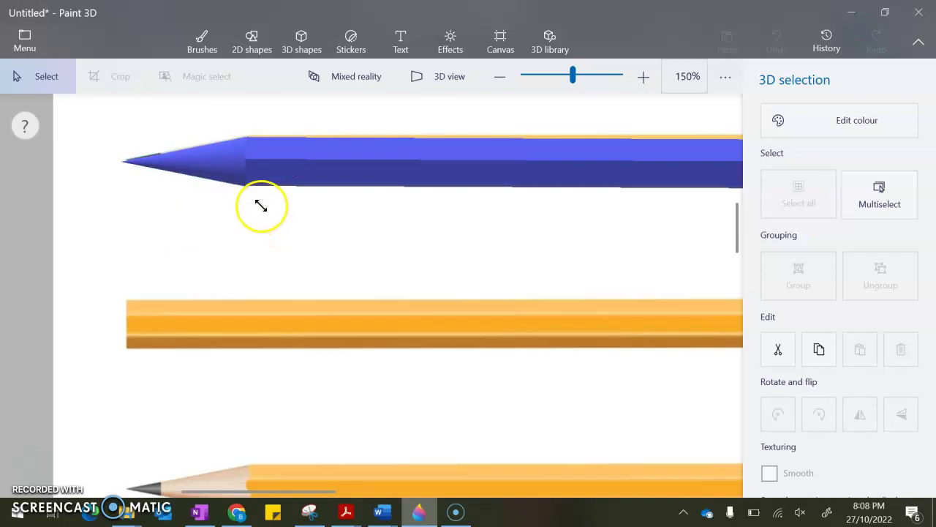
Shorten the cone slightly and adjust its fit so its point lines up with the pictured pencil's lead tip
{"action": "left_click", "coordinate": [148, 156]}
{"action": "left_click_drag", "start_coordinate": [105, 162], "coordinate": [120, 163]}
{"action": "left_click", "coordinate": [278, 245]}
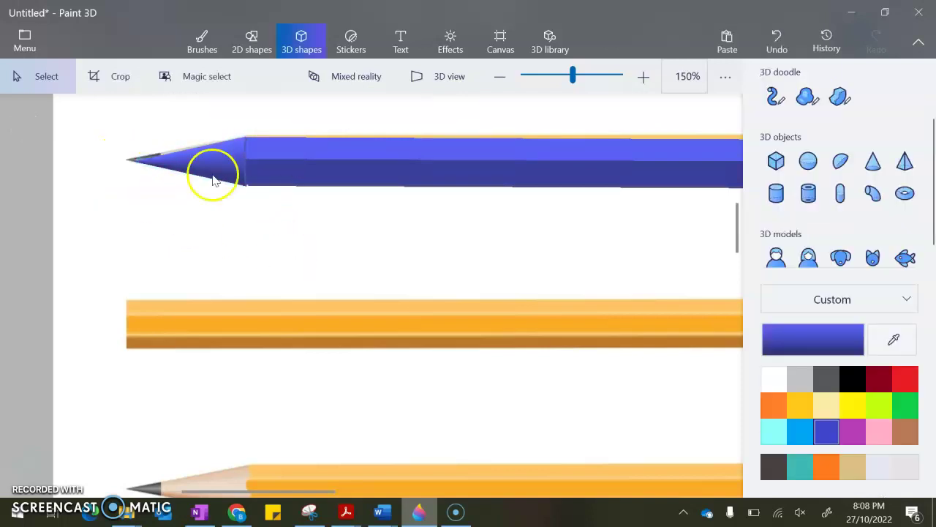
{"action": "left_click", "coordinate": [204, 174]}
{"action": "left_click_drag", "start_coordinate": [91, 161], "coordinate": [101, 181]}
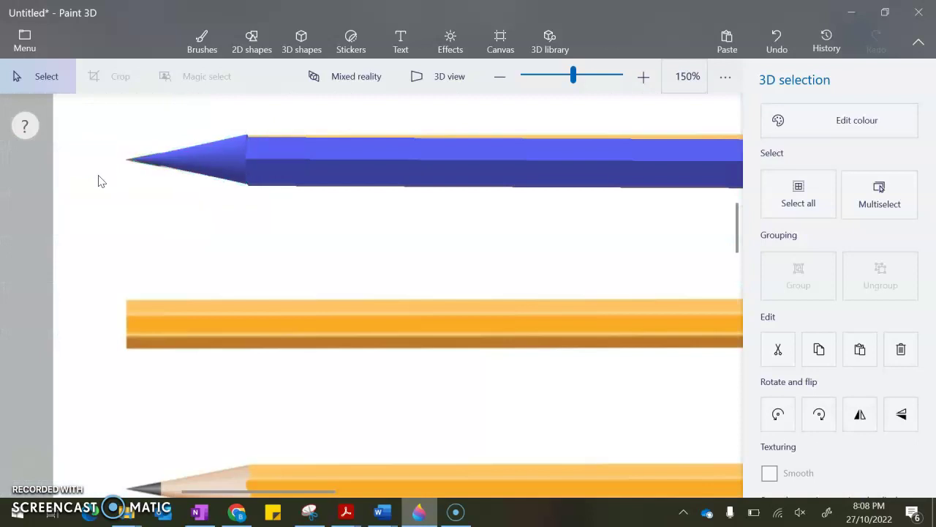
{"action": "left_click", "coordinate": [236, 236]}
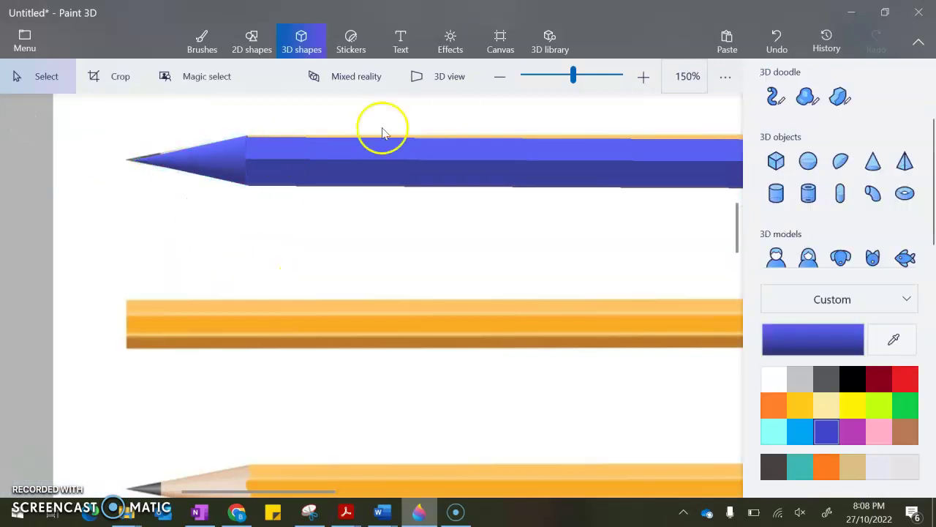
Recolour the blue tube with the orange sampled from the second pencil's body in the image
{"action": "left_click", "coordinate": [512, 82]}
{"action": "left_click", "coordinate": [512, 82]}
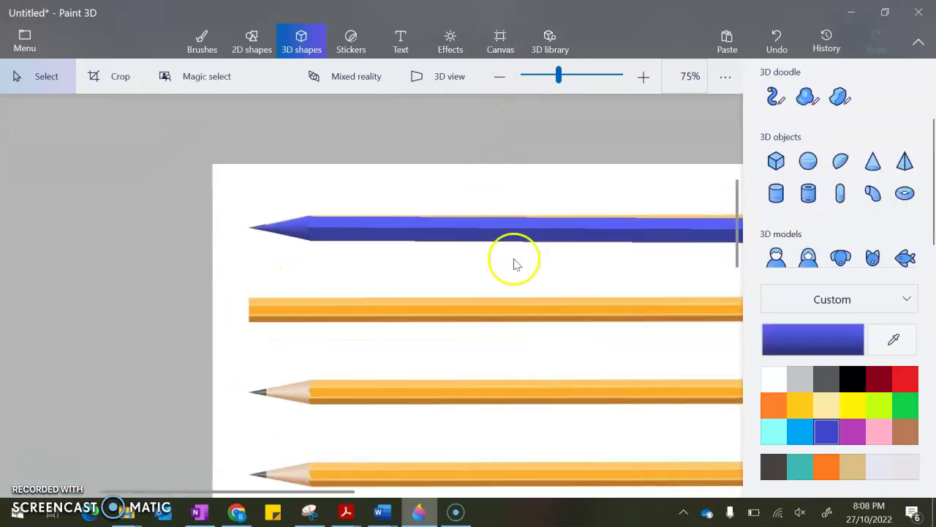
{"action": "left_click", "coordinate": [488, 231]}
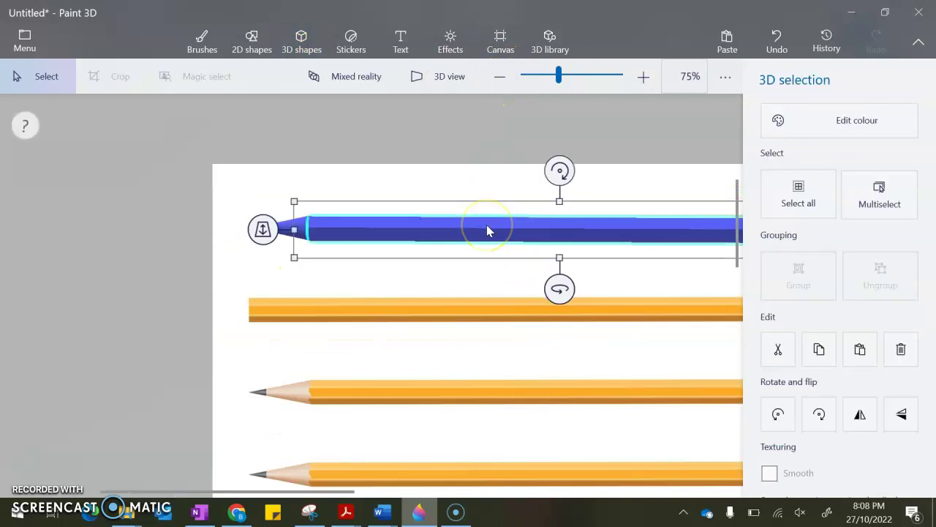
{"action": "left_click", "coordinate": [820, 124]}
{"action": "left_click", "coordinate": [707, 189]}
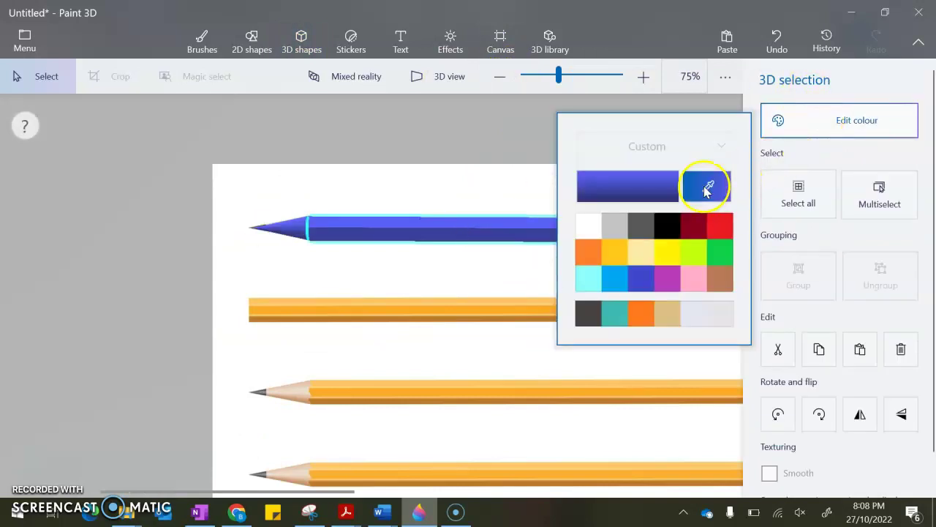
{"action": "left_click", "coordinate": [396, 310]}
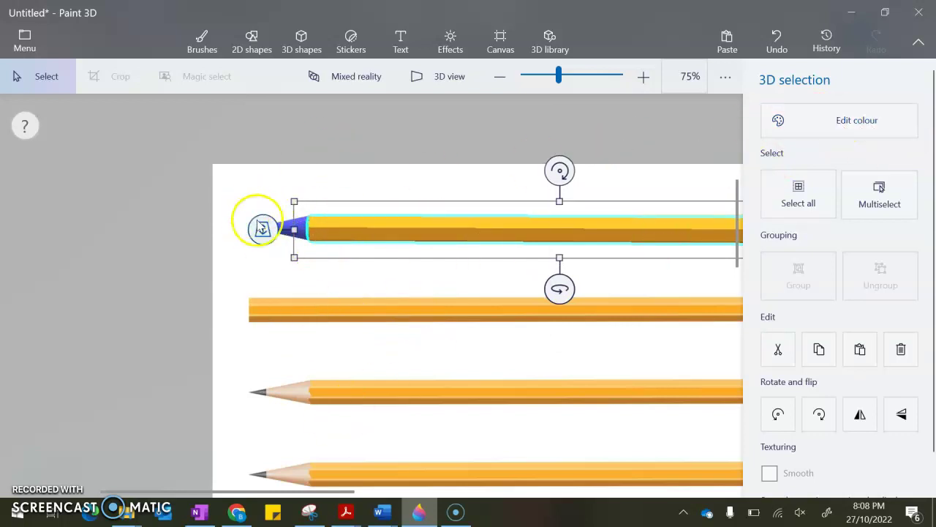
{"action": "left_click", "coordinate": [223, 184]}
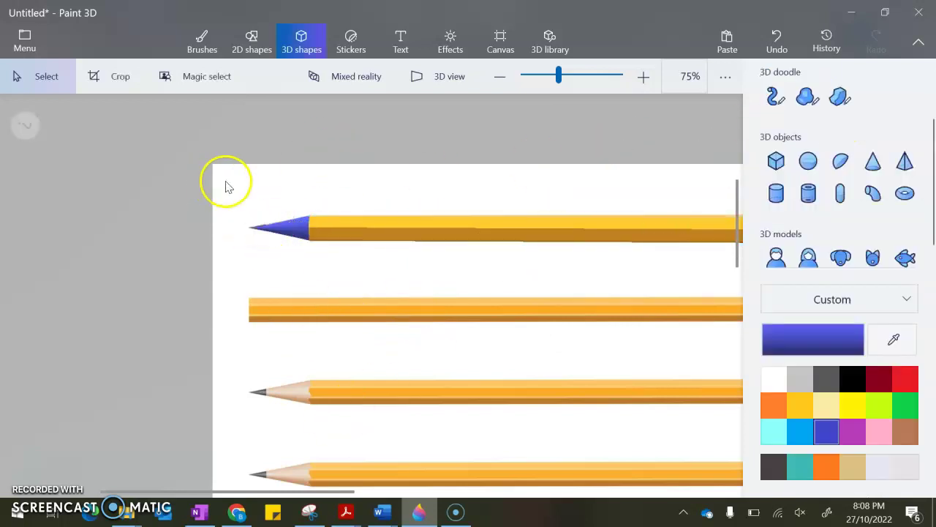
Recolour the blue cone with the beige sampled from the third pencil's sharpened wood
{"action": "left_click", "coordinate": [288, 230]}
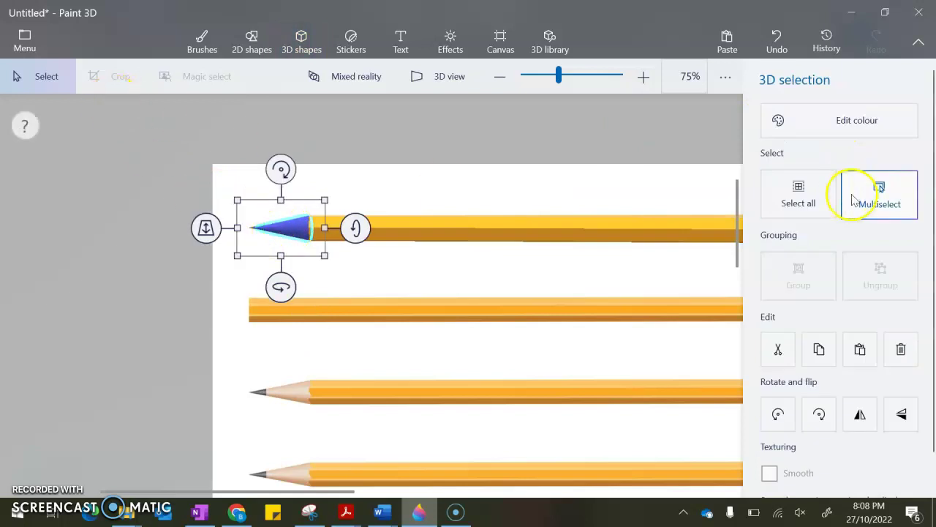
{"action": "left_click", "coordinate": [815, 129]}
{"action": "left_click", "coordinate": [728, 188]}
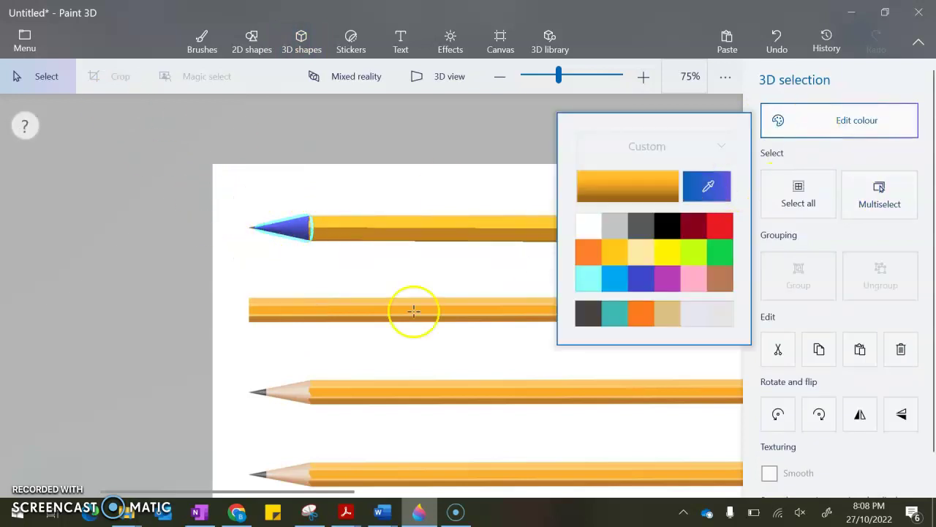
{"action": "left_click", "coordinate": [300, 391]}
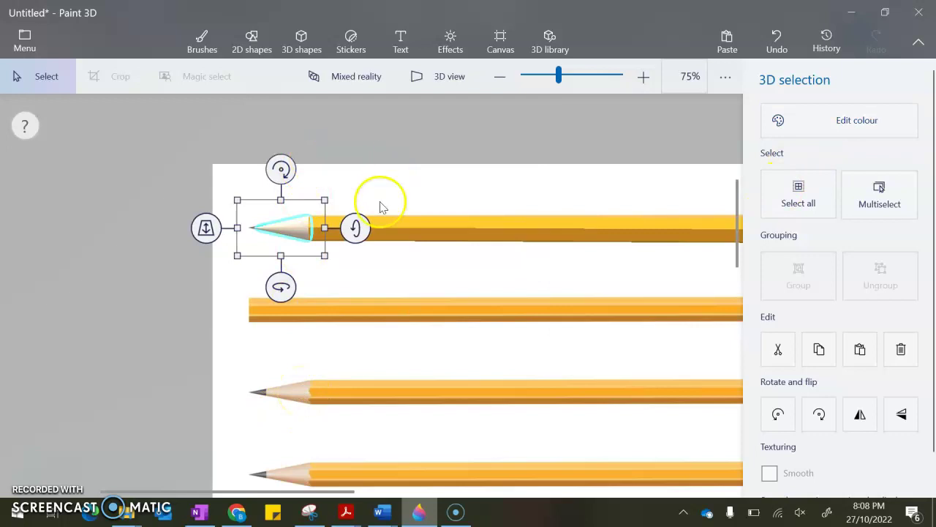
{"action": "left_click", "coordinate": [494, 187]}
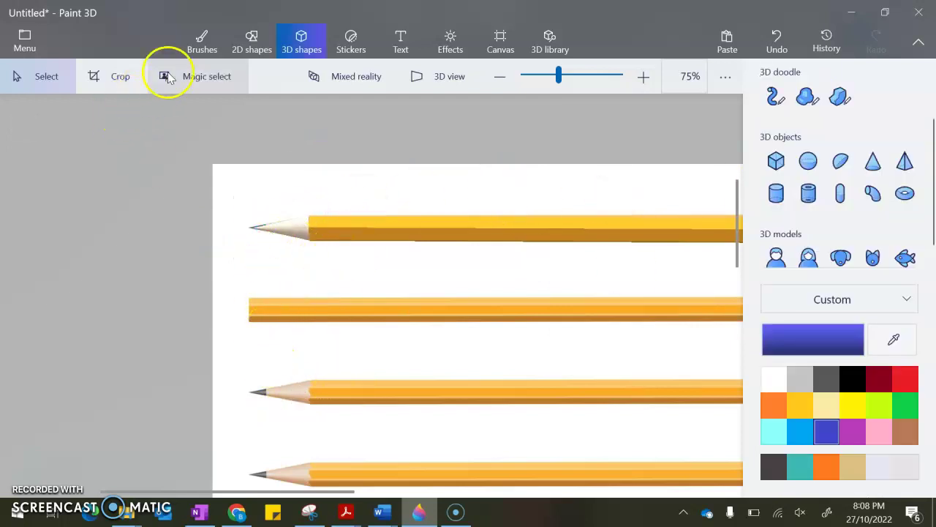
Paint over the cone's tip with a 35 px Marker, using the grey sampled from the third pencil's lead
{"action": "left_click", "coordinate": [202, 40]}
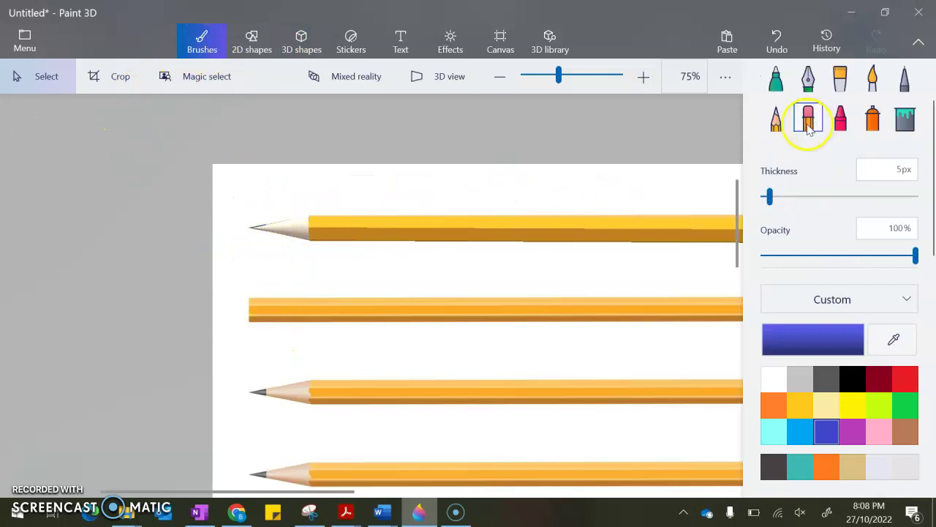
{"action": "left_click", "coordinate": [777, 80]}
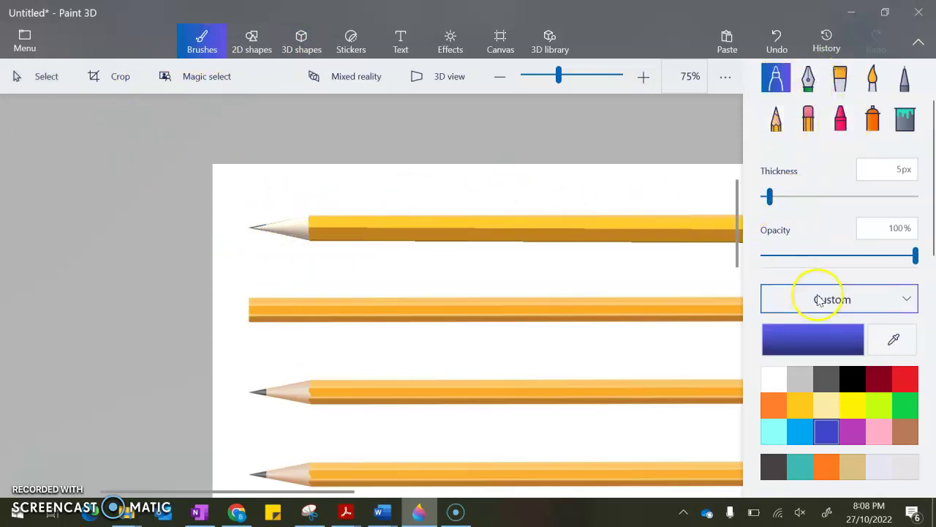
{"action": "left_click", "coordinate": [894, 337]}
{"action": "left_click", "coordinate": [259, 392]}
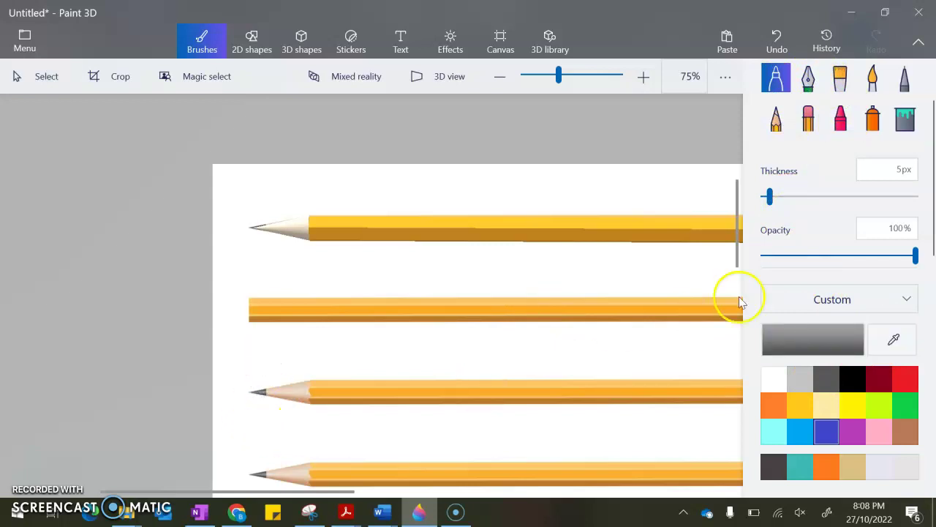
{"action": "left_click_drag", "start_coordinate": [769, 197], "coordinate": [777, 201]}
{"action": "left_click_drag", "start_coordinate": [256, 228], "coordinate": [258, 227]}
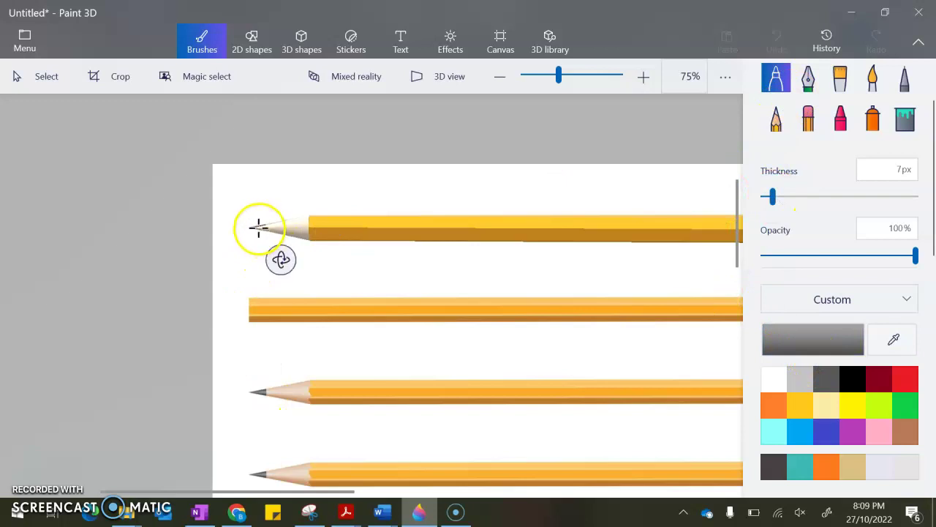
{"action": "left_click_drag", "start_coordinate": [773, 197], "coordinate": [816, 197]}
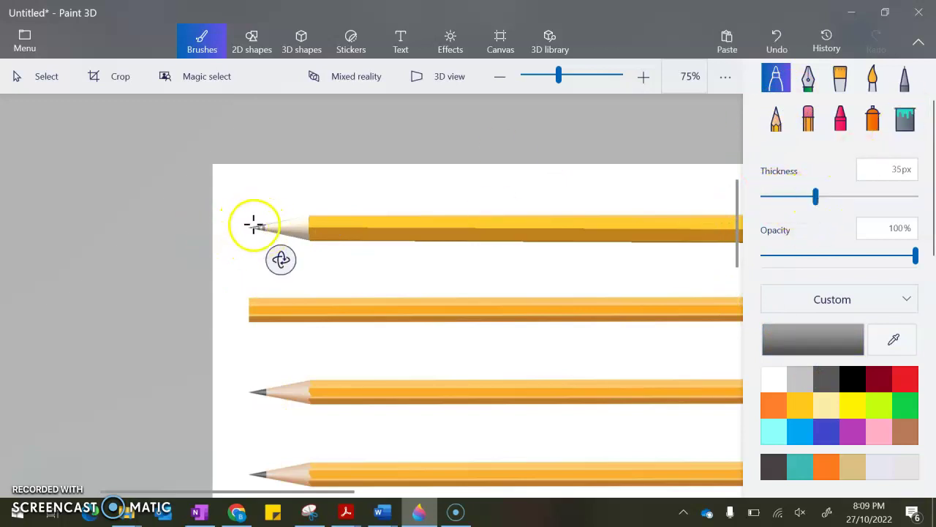
{"action": "mouse_move", "coordinate": [256, 226]}
{"action": "left_mouse_down"}
{"action": "mouse_move", "coordinate": [264, 237]}
{"action": "mouse_move", "coordinate": [260, 227]}
{"action": "left_mouse_up"}
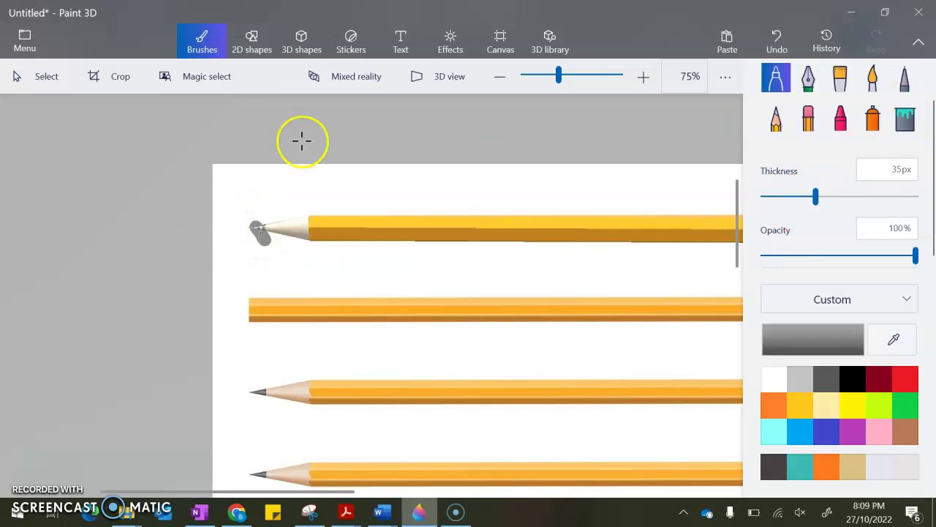
Hide the canvas and fill the remaining uncoloured part of the cone's tip with the grey Marker
{"action": "left_click", "coordinate": [500, 42]}
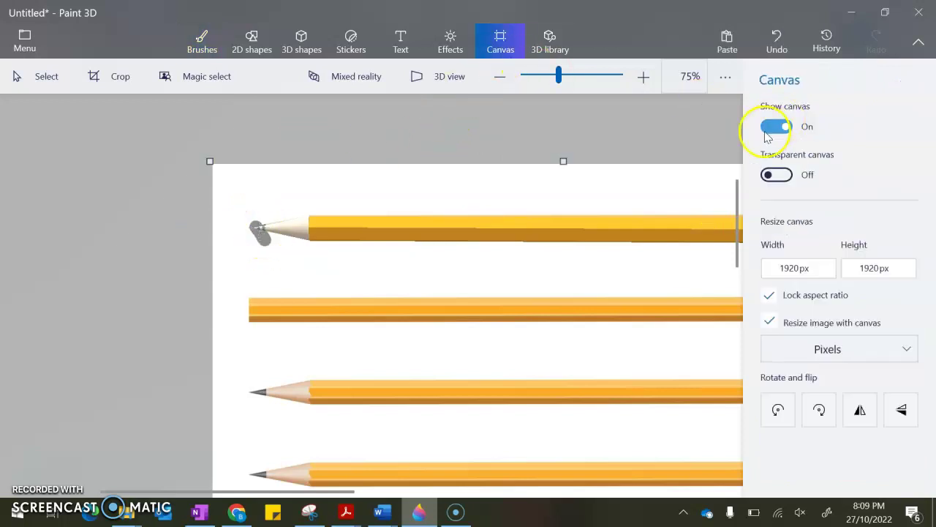
{"action": "left_click", "coordinate": [776, 127]}
{"action": "left_click_drag", "start_coordinate": [262, 224], "coordinate": [250, 233]}
{"action": "left_click", "coordinate": [202, 38]}
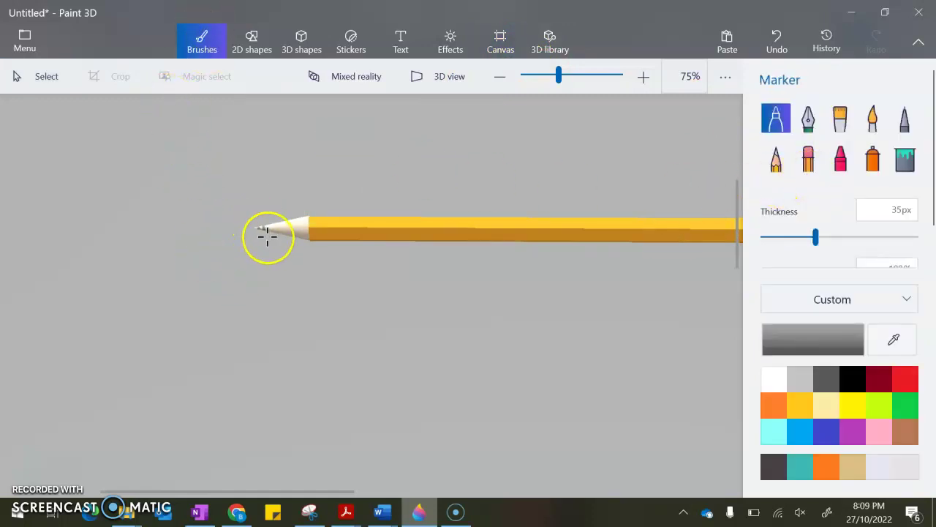
{"action": "scroll", "coordinate": [261, 228], "scroll_direction": "up", "scroll_amount": 8}
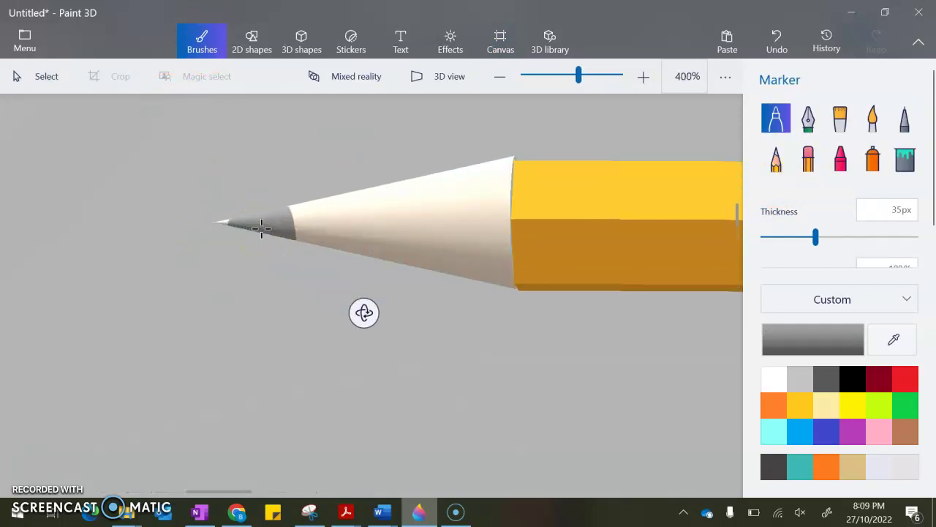
{"action": "left_click_drag", "start_coordinate": [224, 223], "coordinate": [271, 220]}
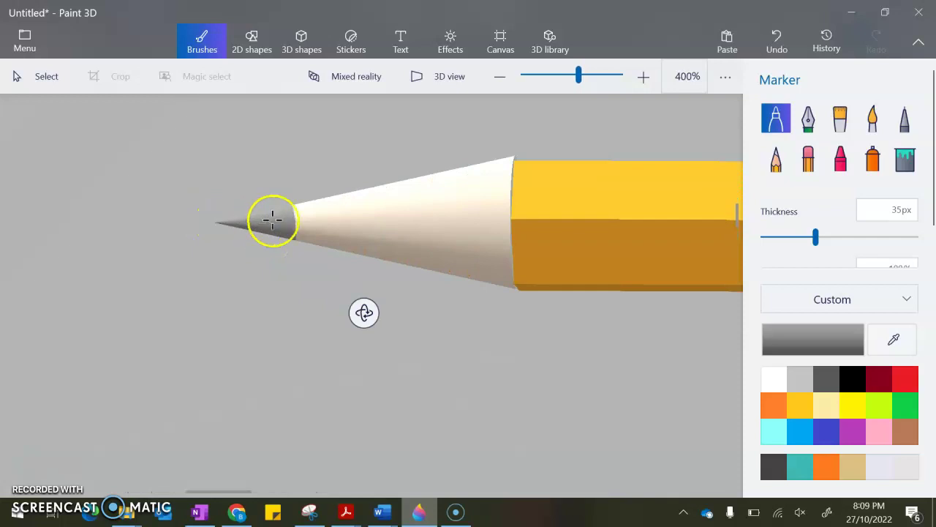
Show the canvas with the reference pencils again
{"action": "left_click", "coordinate": [500, 79]}
{"action": "left_click", "coordinate": [500, 79]}
{"action": "left_click", "coordinate": [500, 79]}
{"action": "left_click", "coordinate": [501, 79]}
{"action": "left_click", "coordinate": [501, 79]}
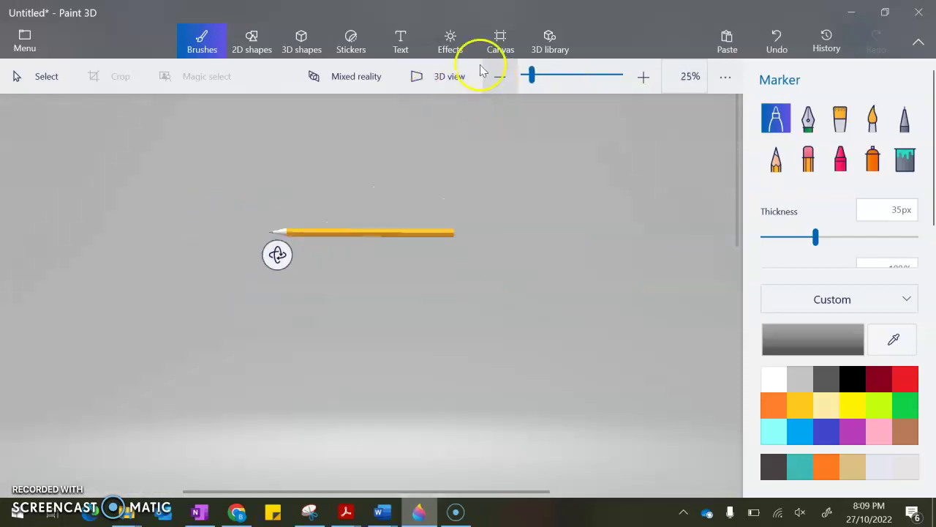
{"action": "left_click", "coordinate": [503, 54]}
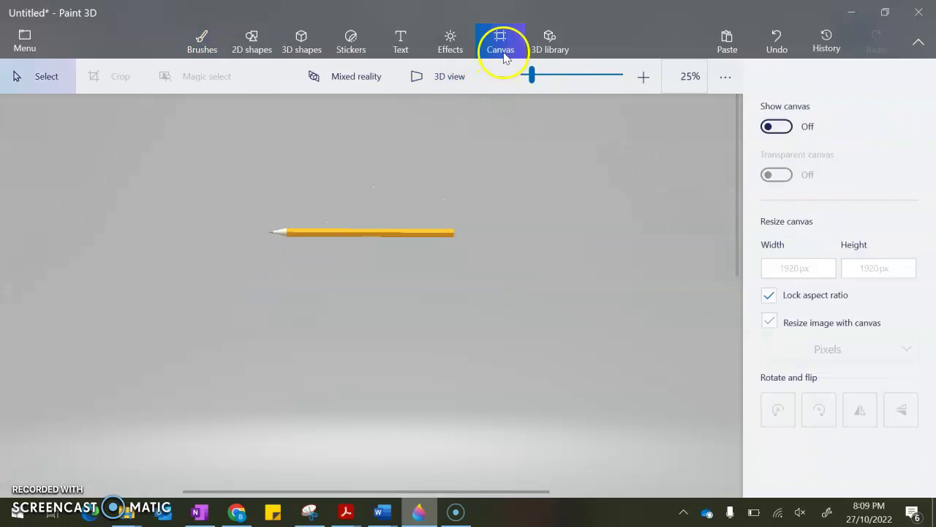
{"action": "left_click", "coordinate": [776, 127]}
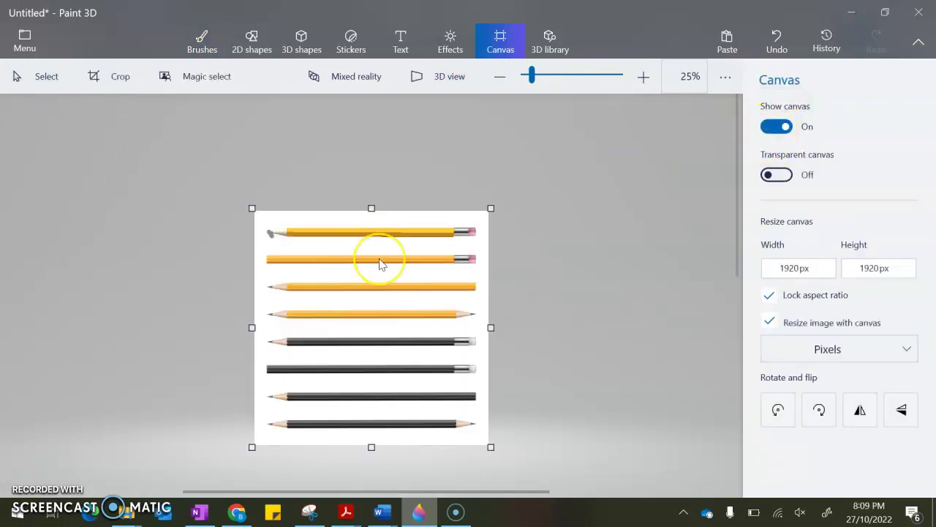
Create a small grey 3D cylinder, turned horizontally, and place it over the first pencil's metal band and eraser
{"action": "scroll", "coordinate": [378, 265], "scroll_direction": "up", "scroll_amount": 2}
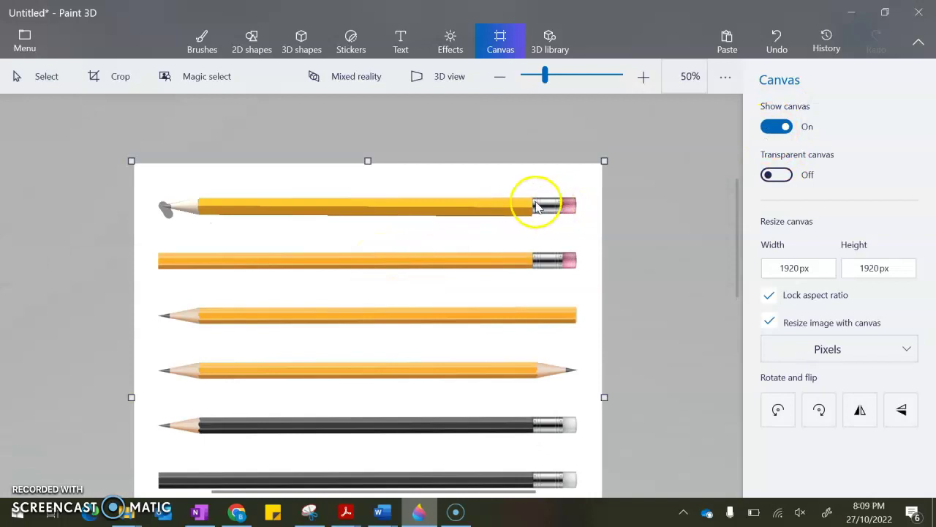
{"action": "left_click", "coordinate": [300, 38]}
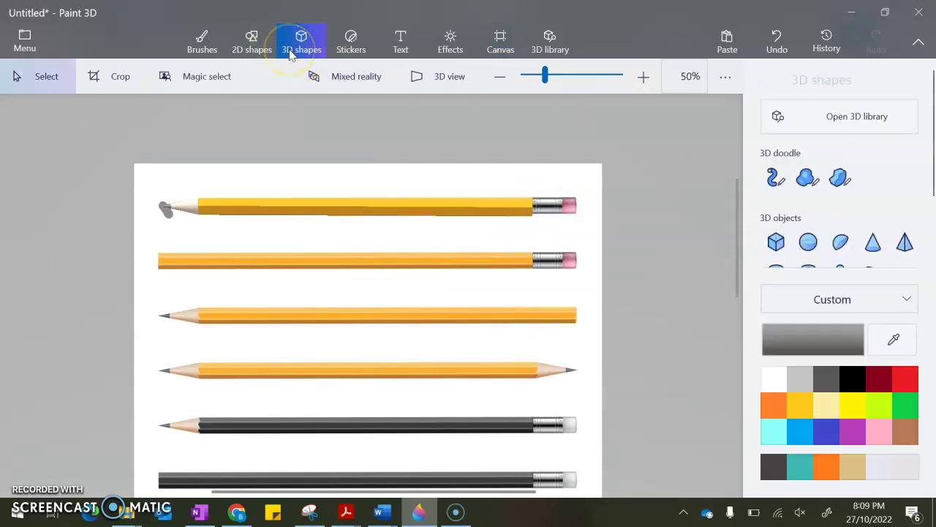
{"action": "scroll", "coordinate": [809, 240], "scroll_direction": "down", "scroll_amount": 2}
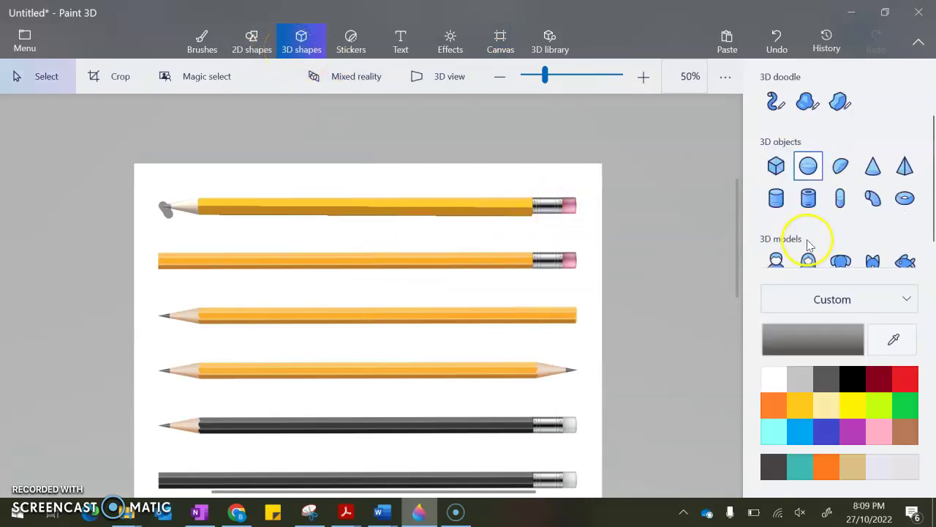
{"action": "left_click", "coordinate": [776, 198]}
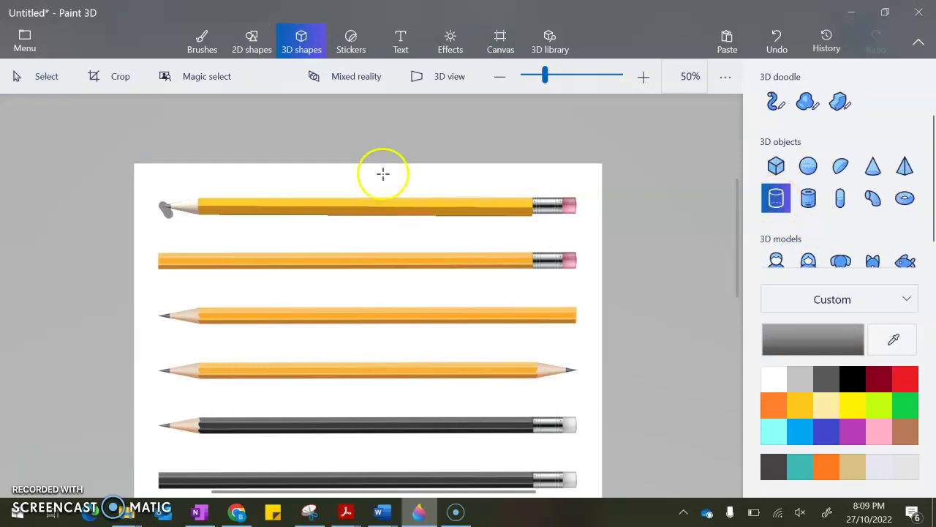
{"action": "left_click_drag", "start_coordinate": [431, 174], "coordinate": [450, 216]}
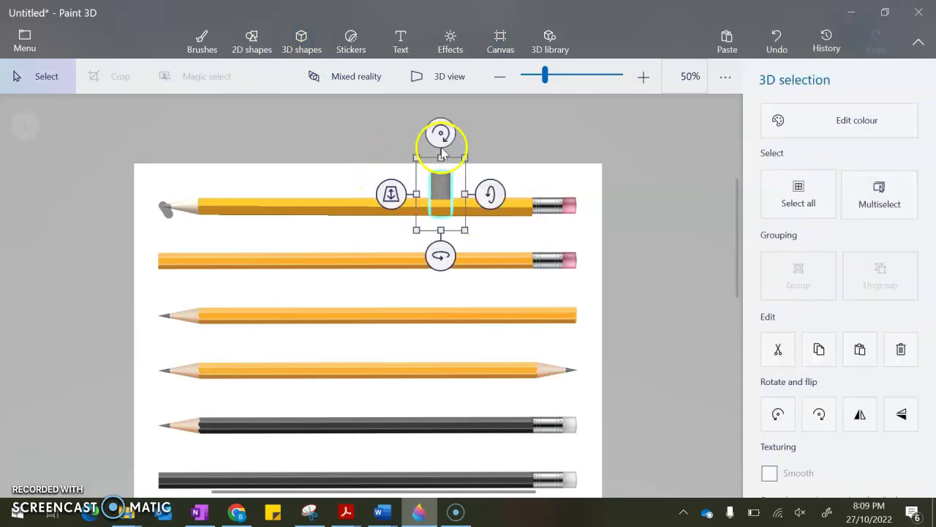
{"action": "left_click_drag", "start_coordinate": [442, 125], "coordinate": [504, 192]}
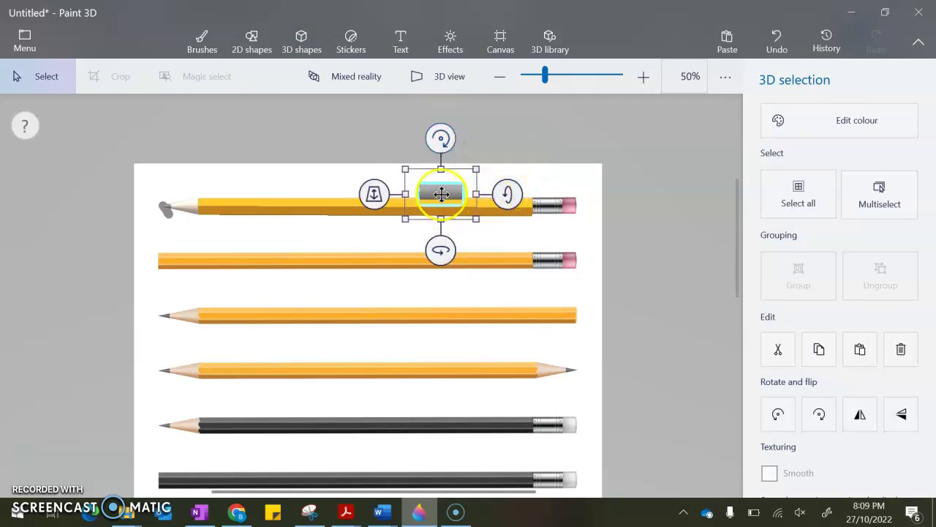
{"action": "left_click", "coordinate": [507, 210]}
{"action": "left_click", "coordinate": [447, 192]}
{"action": "mouse_move", "coordinate": [434, 188]}
{"action": "left_mouse_down"}
{"action": "mouse_move", "coordinate": [564, 203]}
{"action": "mouse_move", "coordinate": [553, 203]}
{"action": "left_mouse_up"}
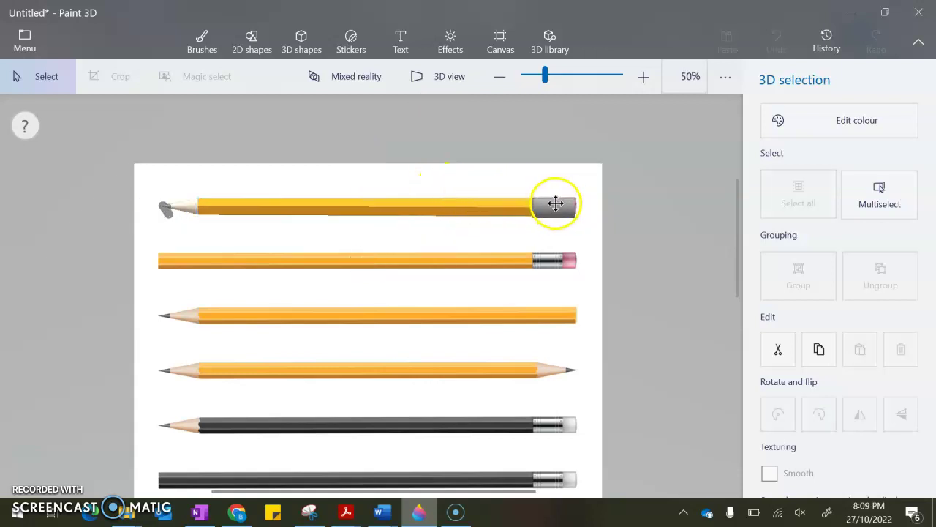
Resize the grey cylinder to match the pencil body's height and fit it over the metal band against the body's end
{"action": "scroll", "coordinate": [555, 202], "scroll_direction": "up", "scroll_amount": 5}
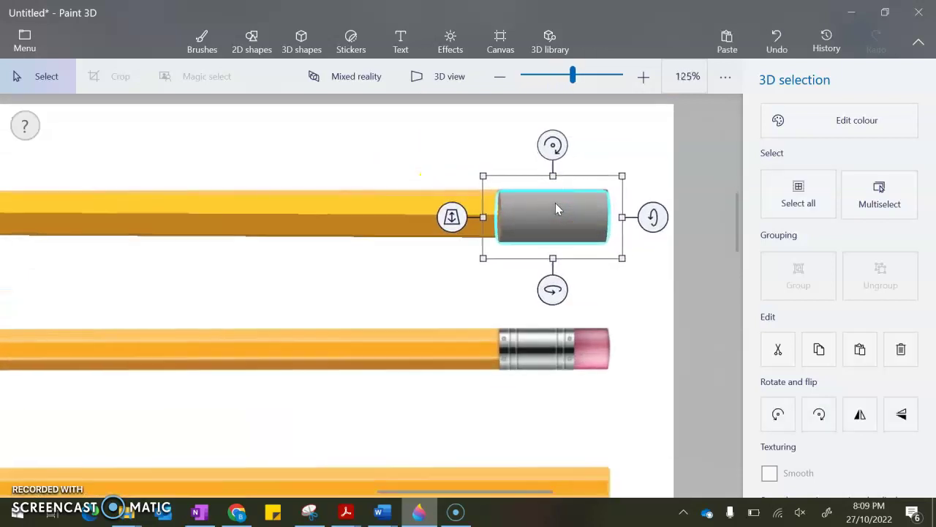
{"action": "scroll", "coordinate": [555, 205], "scroll_direction": "up", "scroll_amount": 3}
{"action": "left_click_drag", "start_coordinate": [654, 276], "coordinate": [594, 252]}
{"action": "left_click_drag", "start_coordinate": [556, 220], "coordinate": [551, 227]}
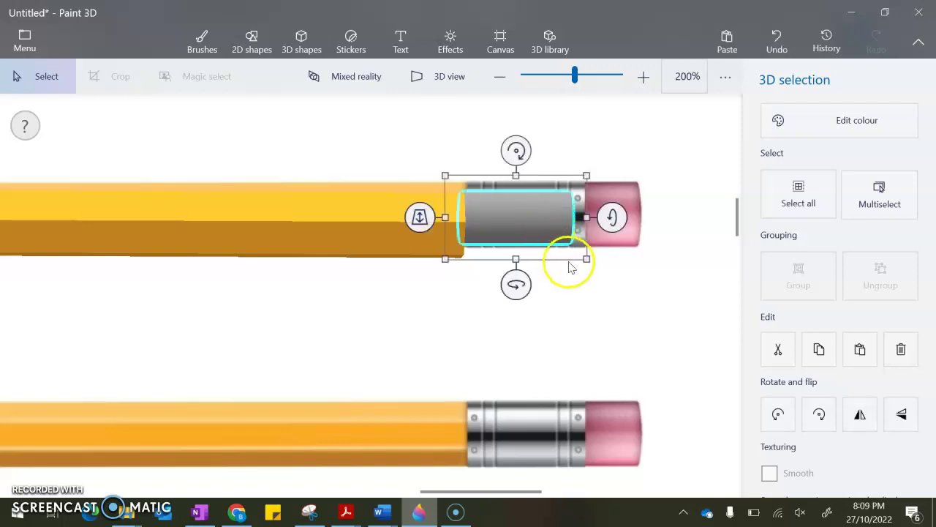
{"action": "left_click_drag", "start_coordinate": [583, 256], "coordinate": [610, 281]}
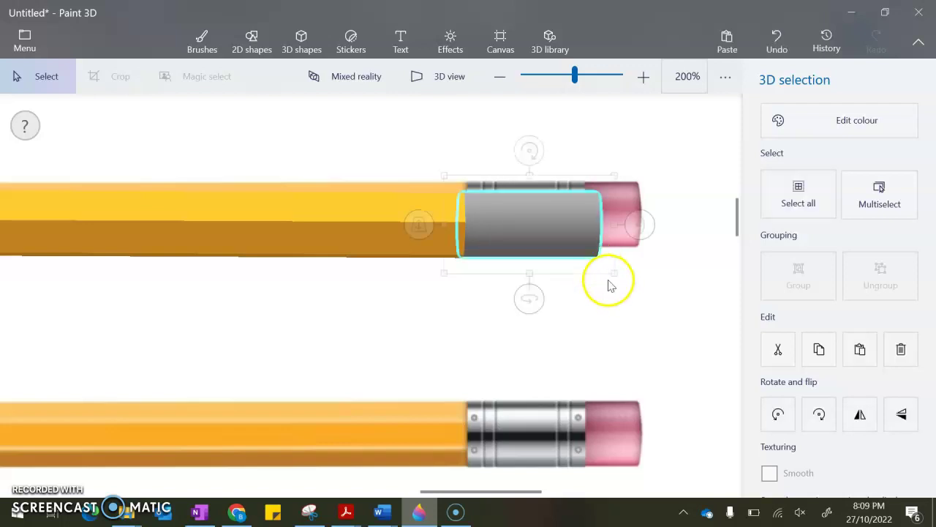
{"action": "left_click_drag", "start_coordinate": [569, 221], "coordinate": [600, 227]}
{"action": "left_click", "coordinate": [673, 325]}
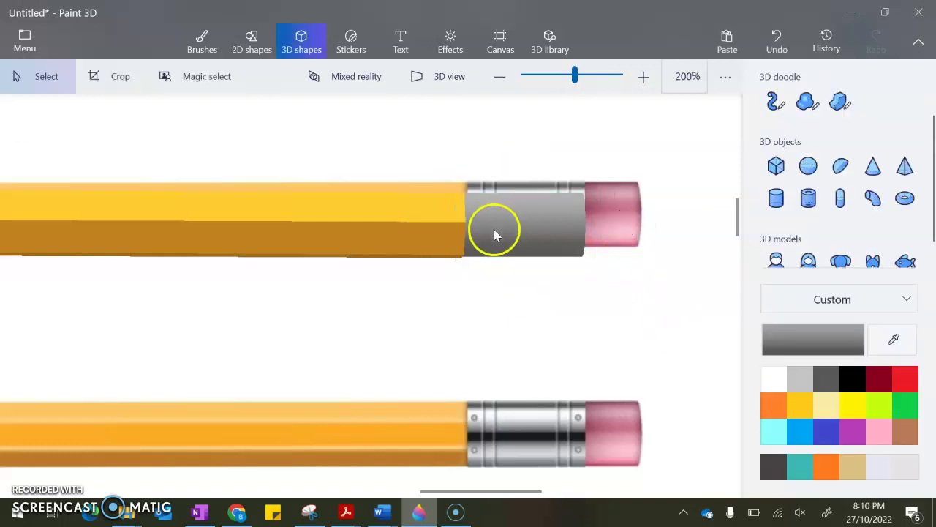
Add a second, shorter horizontal cylinder for the eraser, scaled to the grey band's height and placed at its free end
{"action": "left_click", "coordinate": [776, 197]}
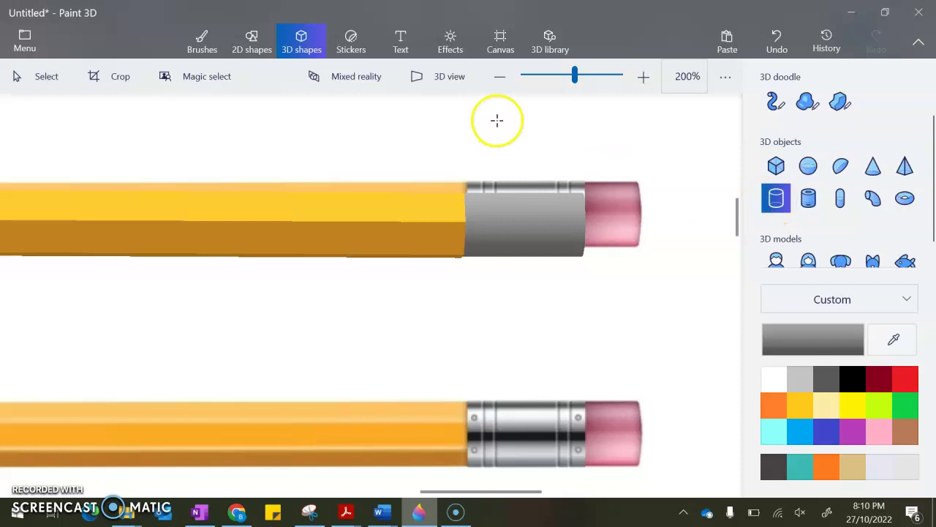
{"action": "left_click_drag", "start_coordinate": [552, 147], "coordinate": [621, 189]}
{"action": "left_click_drag", "start_coordinate": [590, 103], "coordinate": [651, 173]}
{"action": "mouse_move", "coordinate": [598, 157]}
{"action": "left_mouse_down"}
{"action": "mouse_move", "coordinate": [619, 178]}
{"action": "mouse_move", "coordinate": [620, 225]}
{"action": "left_mouse_up"}
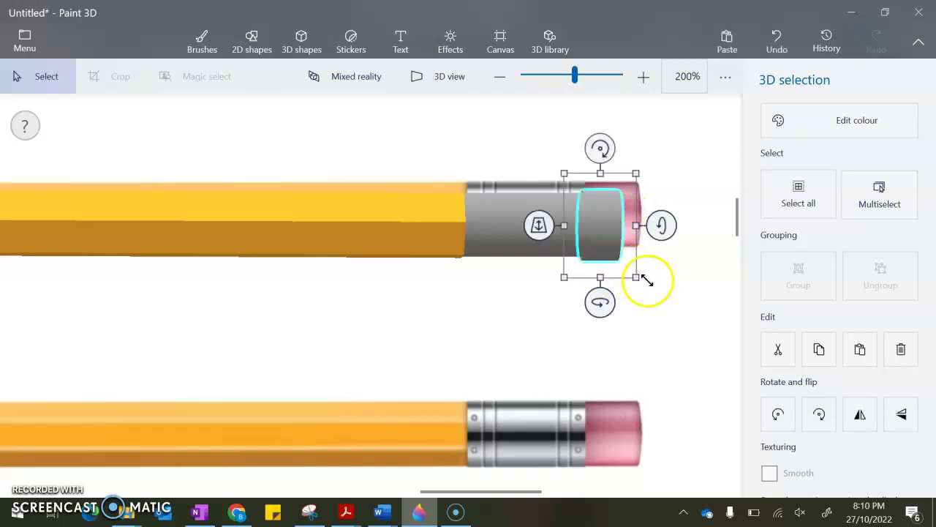
{"action": "left_click_drag", "start_coordinate": [631, 272], "coordinate": [622, 266]}
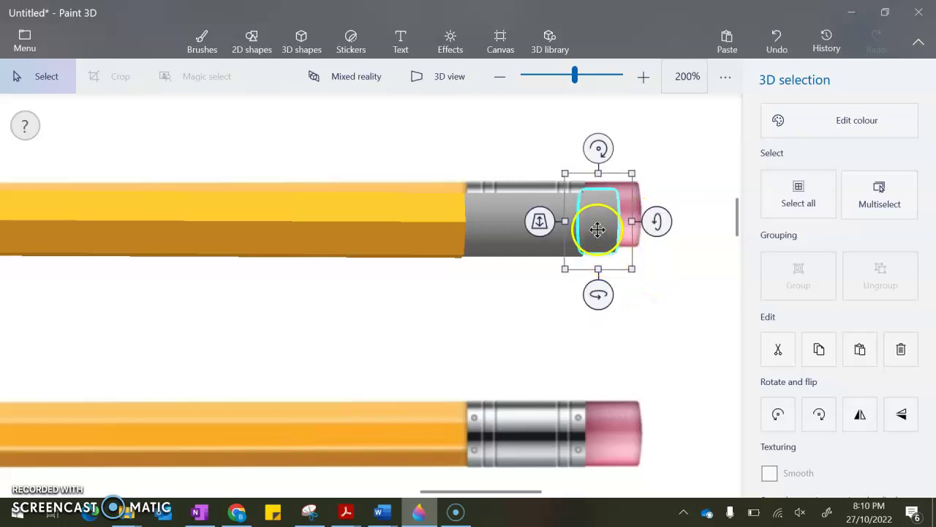
{"action": "left_click_drag", "start_coordinate": [595, 237], "coordinate": [600, 236]}
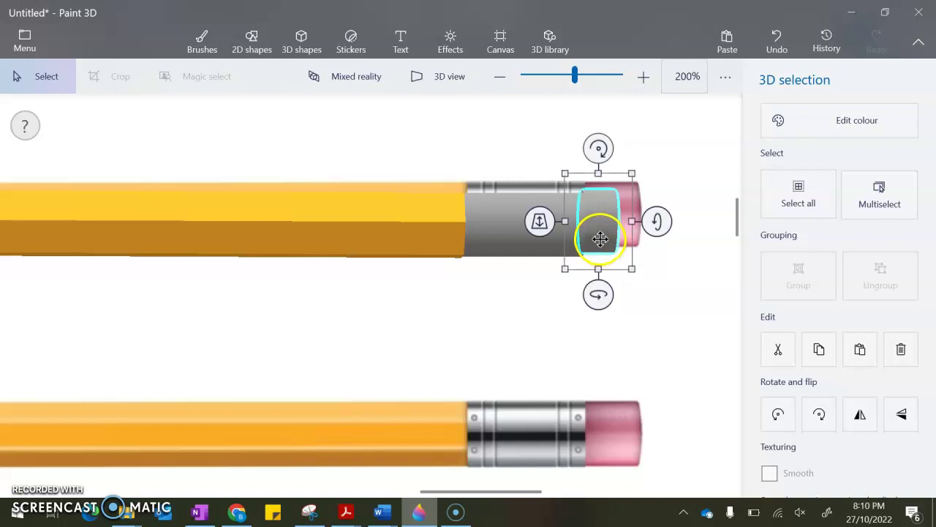
Recolour the short end cylinder with the pink sampled from the second pencil's eraser
{"action": "left_click", "coordinate": [830, 130]}
{"action": "left_click", "coordinate": [726, 199]}
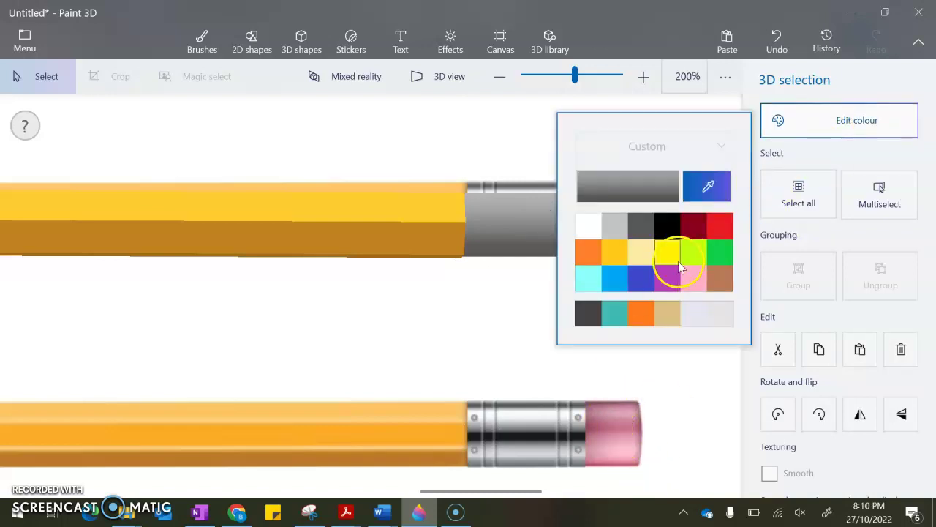
{"action": "left_click", "coordinate": [604, 429]}
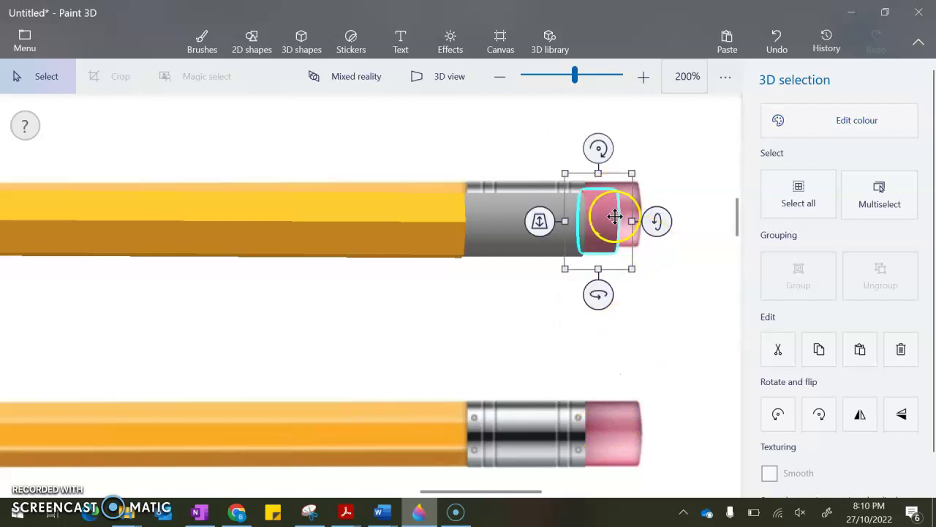
Scale the pink eraser cylinder to the grey band's height and stretch it further beyond the band's free end
{"action": "scroll", "coordinate": [614, 217], "scroll_direction": "up", "scroll_amount": 3}
{"action": "left_click_drag", "start_coordinate": [578, 215], "coordinate": [581, 223]}
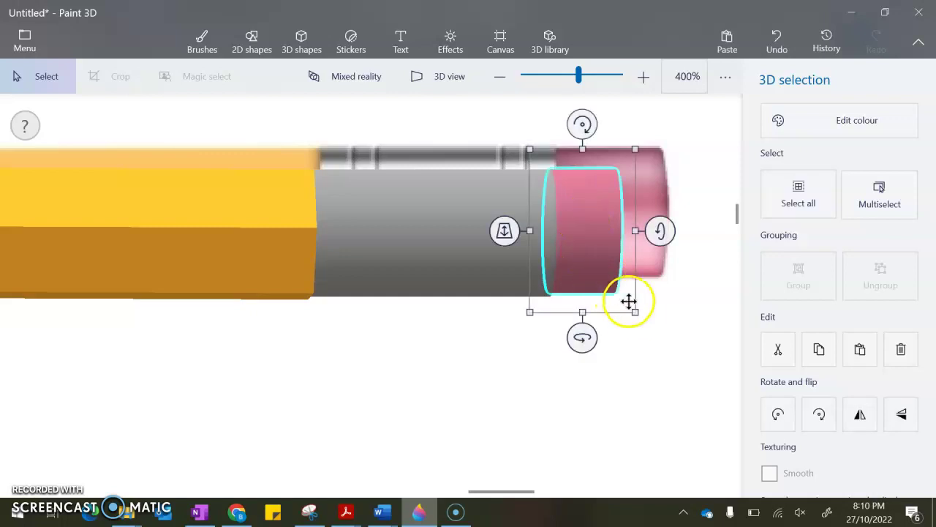
{"action": "left_click_drag", "start_coordinate": [636, 314], "coordinate": [641, 316]}
{"action": "left_click", "coordinate": [641, 269]}
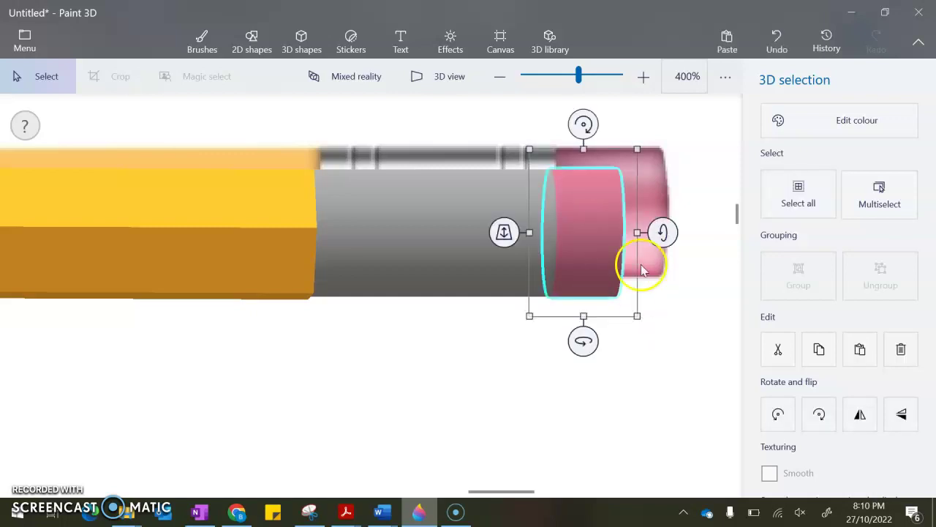
{"action": "mouse_move", "coordinate": [638, 232]}
{"action": "left_mouse_down"}
{"action": "mouse_move", "coordinate": [661, 230]}
{"action": "mouse_move", "coordinate": [644, 236]}
{"action": "mouse_move", "coordinate": [650, 232]}
{"action": "left_mouse_up"}
{"action": "left_click", "coordinate": [411, 246]}
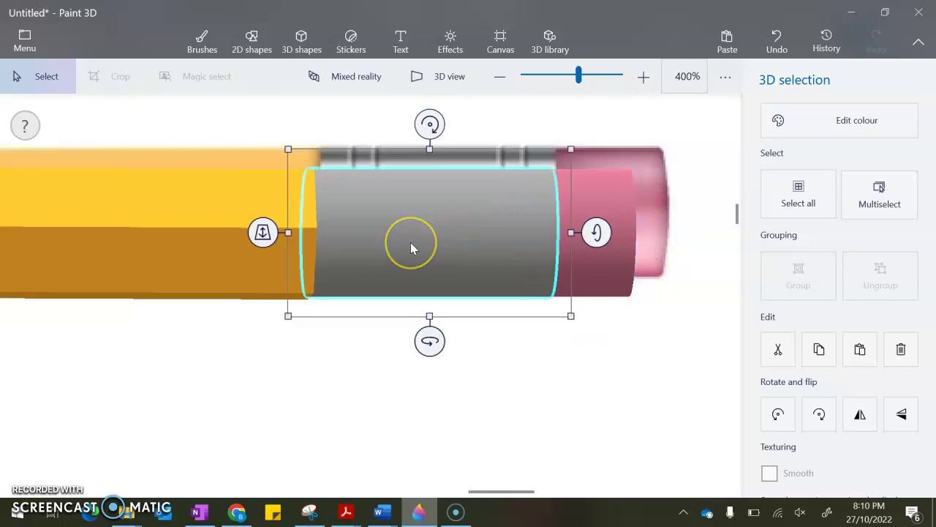
{"action": "left_click", "coordinate": [346, 368]}
Select the metal band area on the second reference pencil and turn it into a custom sticker
{"action": "left_click", "coordinate": [501, 77]}
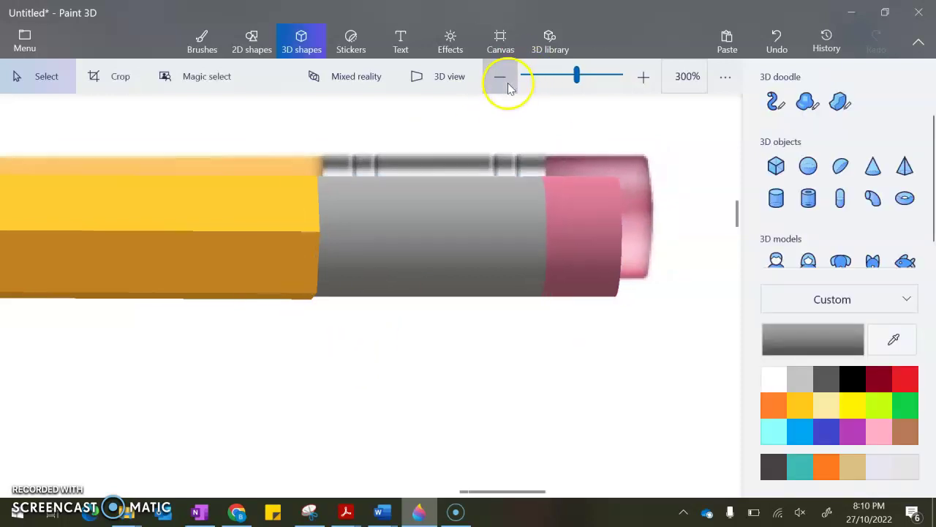
{"action": "left_click", "coordinate": [500, 77]}
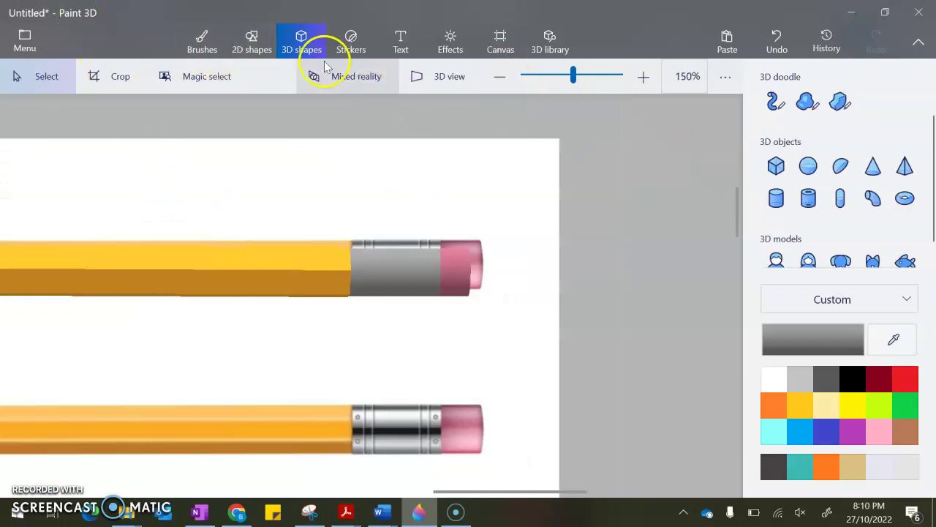
{"action": "left_click", "coordinate": [96, 76]}
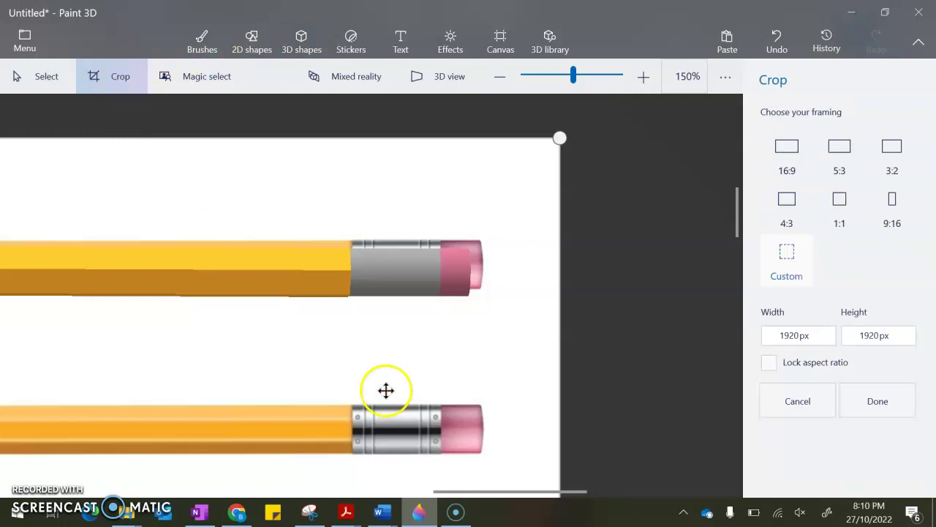
{"action": "left_click", "coordinate": [56, 78]}
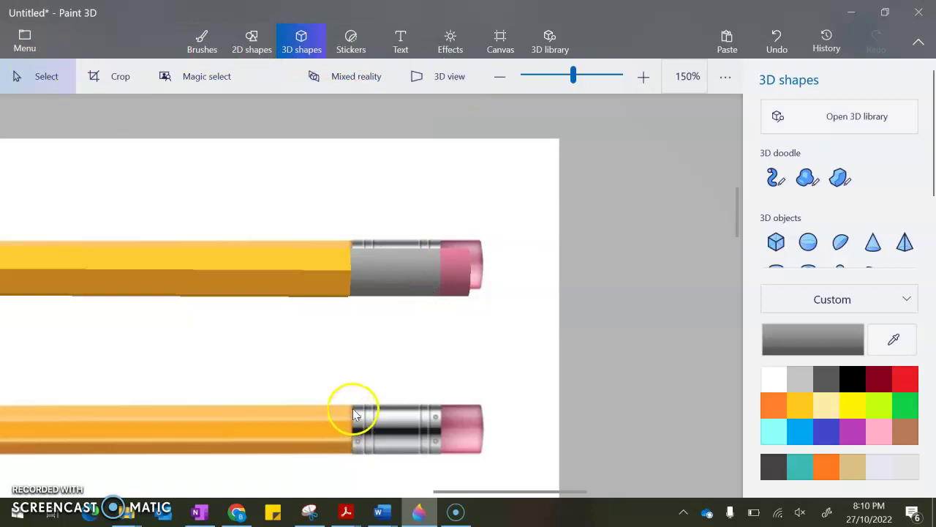
{"action": "mouse_move", "coordinate": [353, 408]}
{"action": "left_mouse_down"}
{"action": "mouse_move", "coordinate": [397, 449]}
{"action": "mouse_move", "coordinate": [442, 458]}
{"action": "left_mouse_up"}
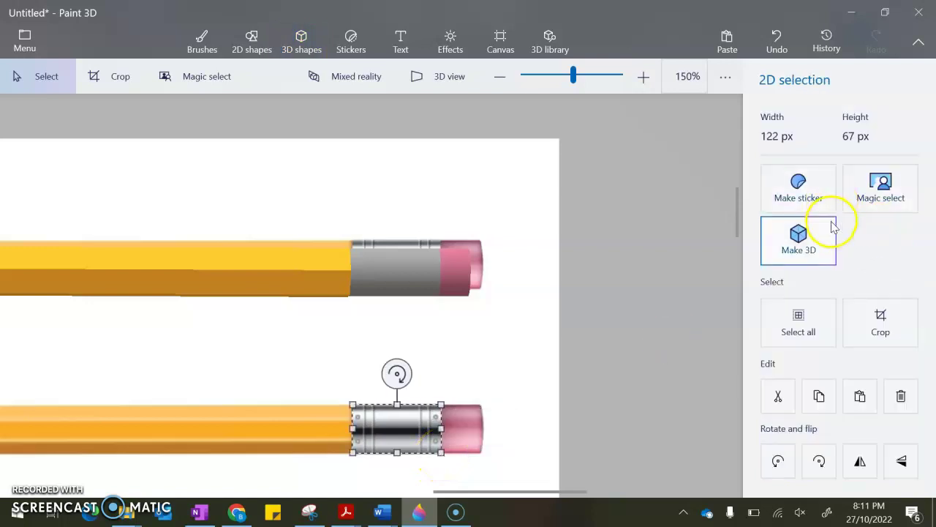
{"action": "left_click", "coordinate": [819, 203]}
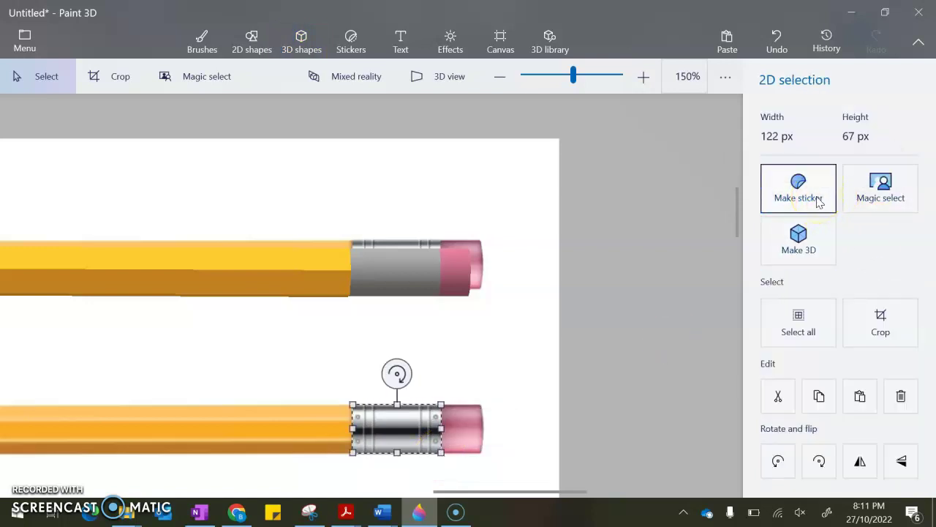
Apply the metal band sticker to the grey cylinder and fit it over the cylinder's surface
{"action": "mouse_move", "coordinate": [410, 433]}
{"action": "left_mouse_down"}
{"action": "mouse_move", "coordinate": [398, 267]}
{"action": "mouse_move", "coordinate": [441, 292]}
{"action": "left_mouse_up"}
{"action": "left_click", "coordinate": [311, 267]}
{"action": "left_click_drag", "start_coordinate": [376, 254], "coordinate": [388, 268]}
{"action": "left_click_drag", "start_coordinate": [423, 316], "coordinate": [457, 384]}
{"action": "key", "text": "Delete"}
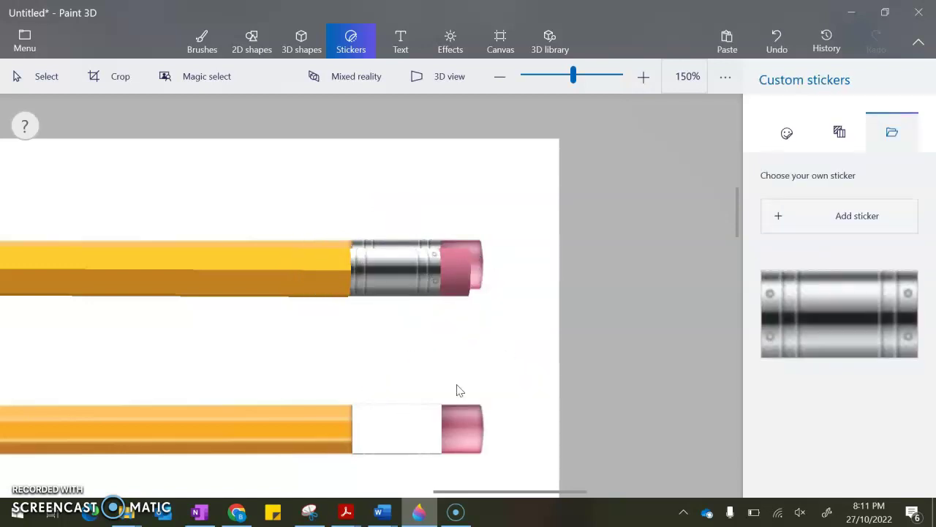
Hide the canvas with the reference image behind the 3D pencil
{"action": "left_click", "coordinate": [495, 51]}
{"action": "left_click", "coordinate": [776, 125]}
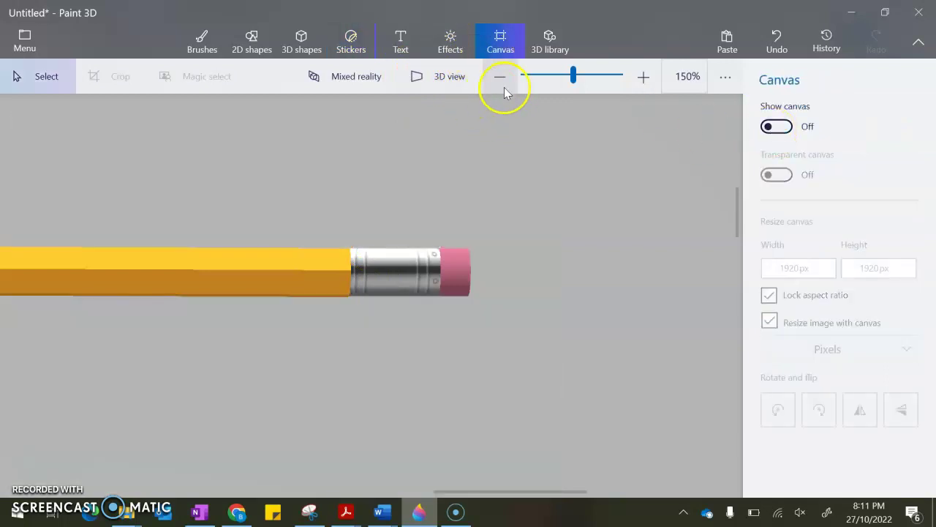
{"action": "left_click", "coordinate": [501, 82]}
{"action": "left_click", "coordinate": [502, 82]}
{"action": "left_click", "coordinate": [502, 81]}
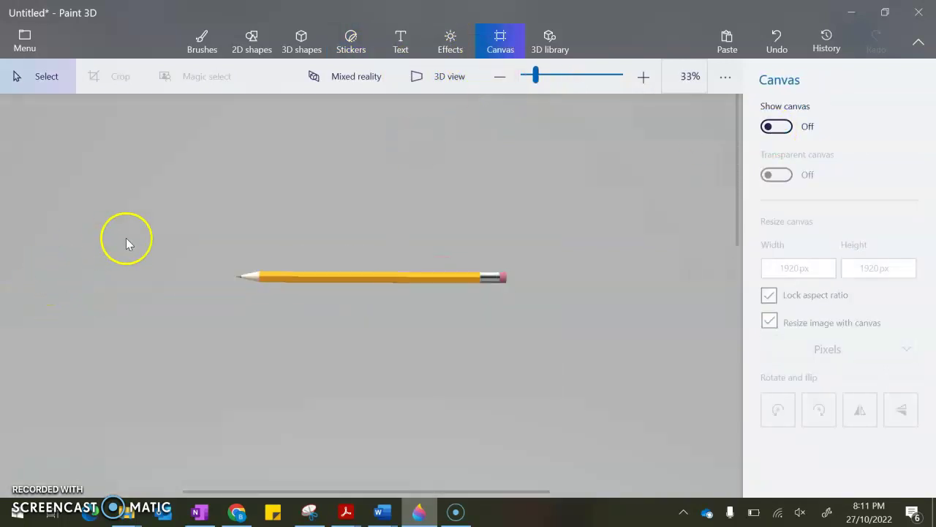
Select all parts of the pencil and rotate them together so the eraser end faces the viewer
{"action": "left_click_drag", "start_coordinate": [151, 225], "coordinate": [648, 358]}
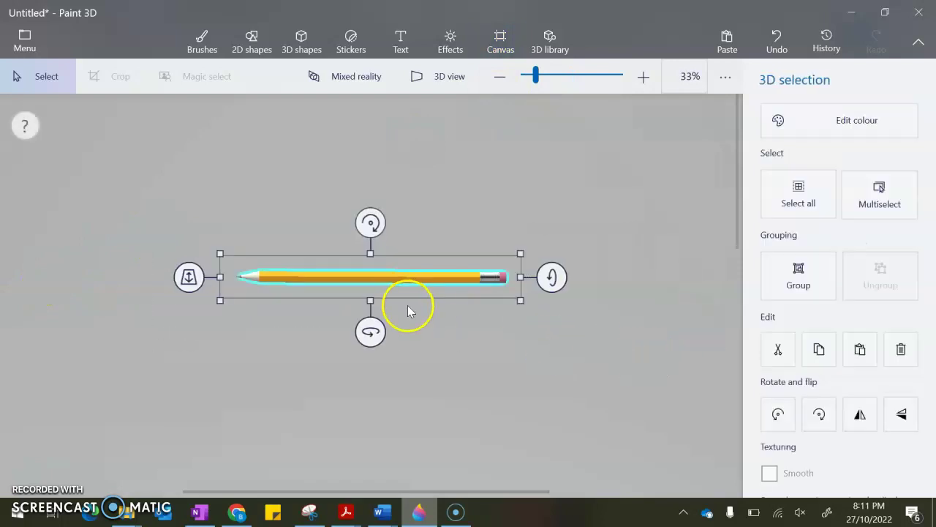
{"action": "scroll", "coordinate": [408, 310], "scroll_direction": "up", "scroll_amount": 2}
{"action": "mouse_move", "coordinate": [335, 308]}
{"action": "left_mouse_down"}
{"action": "mouse_move", "coordinate": [178, 314]}
{"action": "mouse_move", "coordinate": [50, 301]}
{"action": "left_mouse_up"}
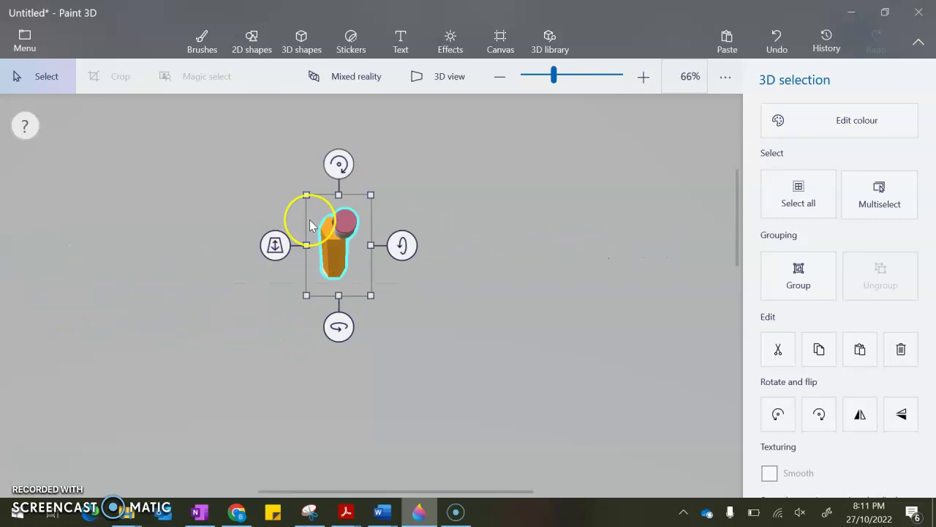
{"action": "scroll", "coordinate": [309, 219], "scroll_direction": "up", "scroll_amount": 5}
{"action": "left_click", "coordinate": [288, 233]}
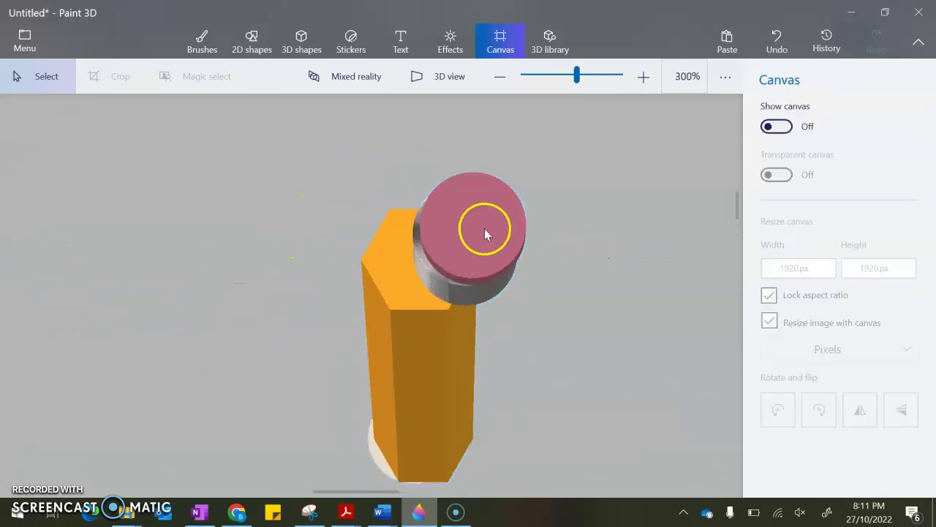
Align the pink eraser with the metal band and group these two parts
{"action": "left_click", "coordinate": [484, 229]}
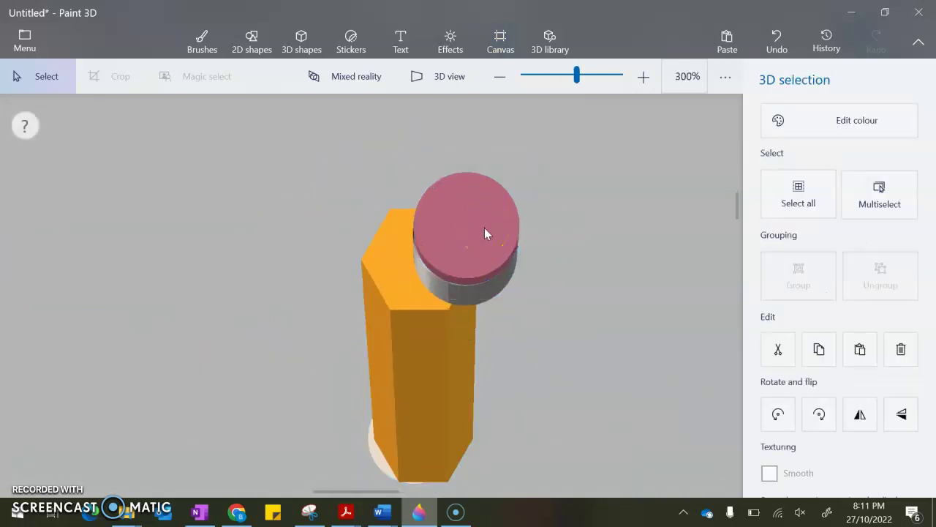
{"action": "left_click", "coordinate": [719, 294]}
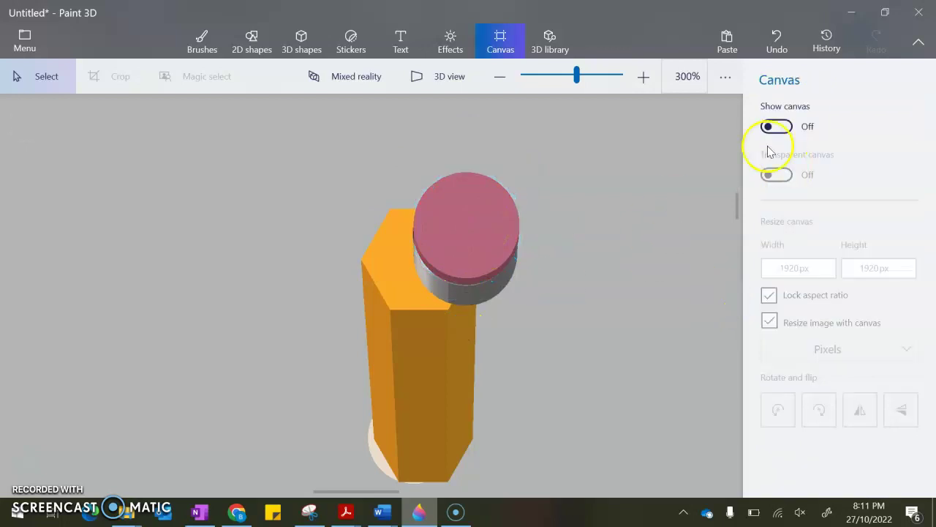
{"action": "left_click", "coordinate": [431, 225]}
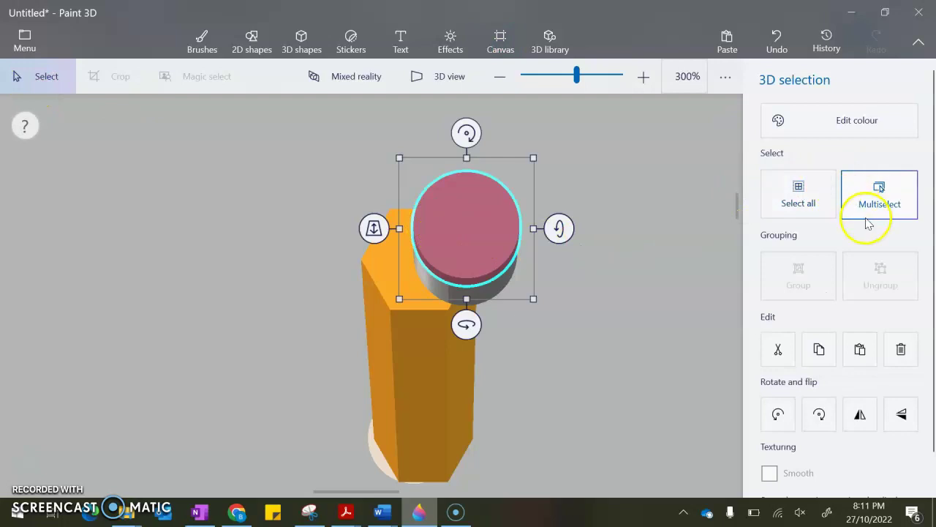
{"action": "left_click", "coordinate": [870, 215]}
{"action": "left_click", "coordinate": [481, 293]}
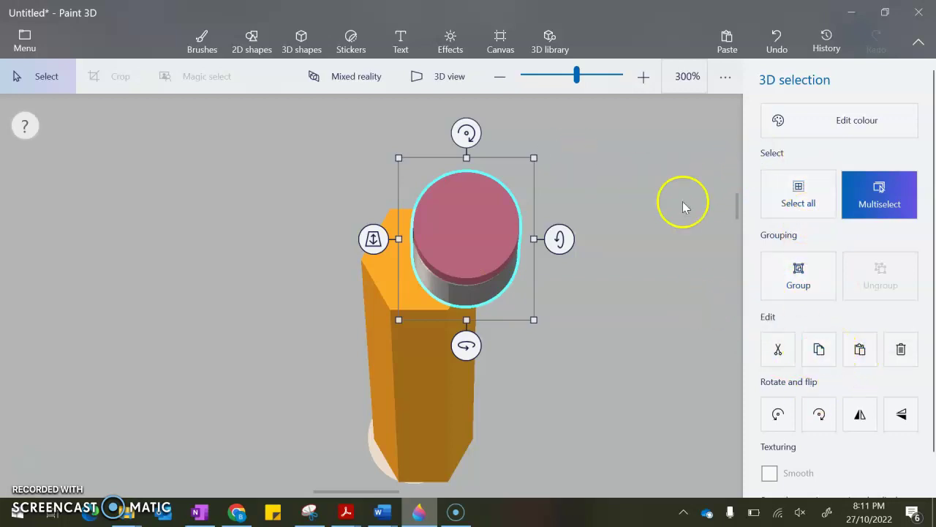
{"action": "left_click", "coordinate": [769, 274]}
{"action": "left_click", "coordinate": [640, 336]}
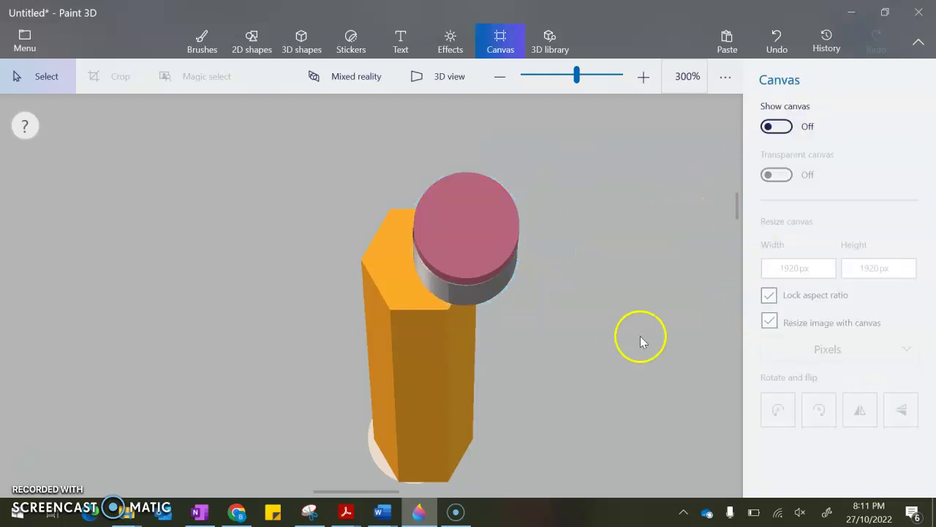
Nudge the grouped eraser and metal band sideways until they are centred on the hexagonal body's end
{"action": "left_click", "coordinate": [477, 266]}
{"action": "key", "text": "Left"}
{"action": "key", "text": "Left"}
{"action": "key", "text": "Left"}
{"action": "key", "text": "Left"}
{"action": "key", "text": "Left"}
{"action": "key", "text": "Left"}
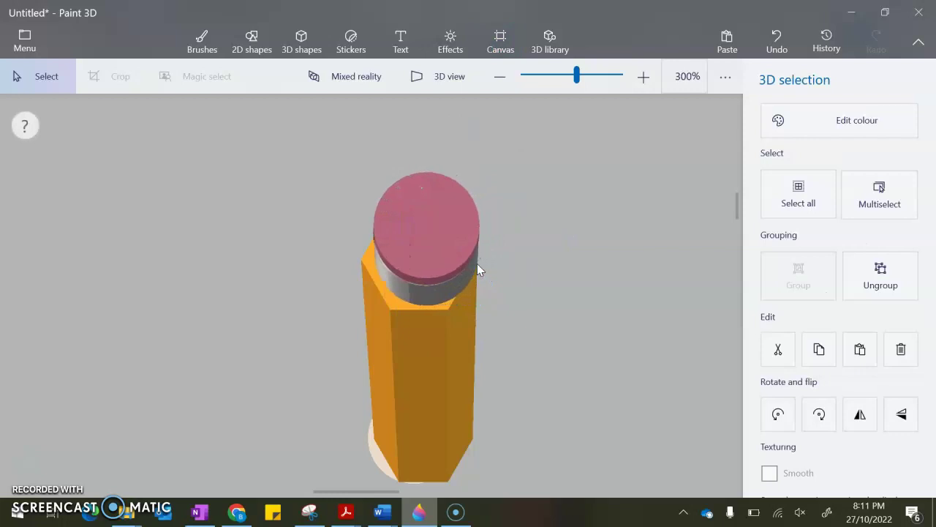
{"action": "key", "text": "Left"}
{"action": "key", "text": "Left"}
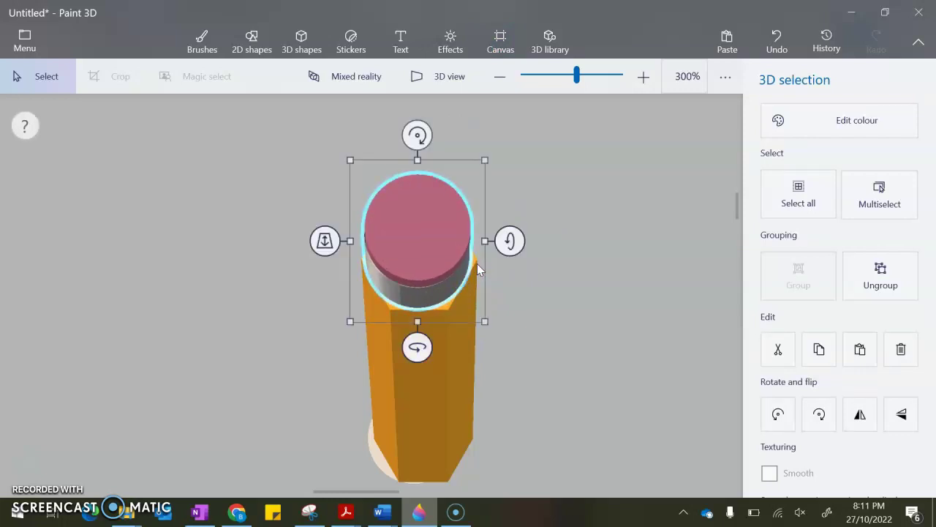
{"action": "left_click", "coordinate": [583, 312]}
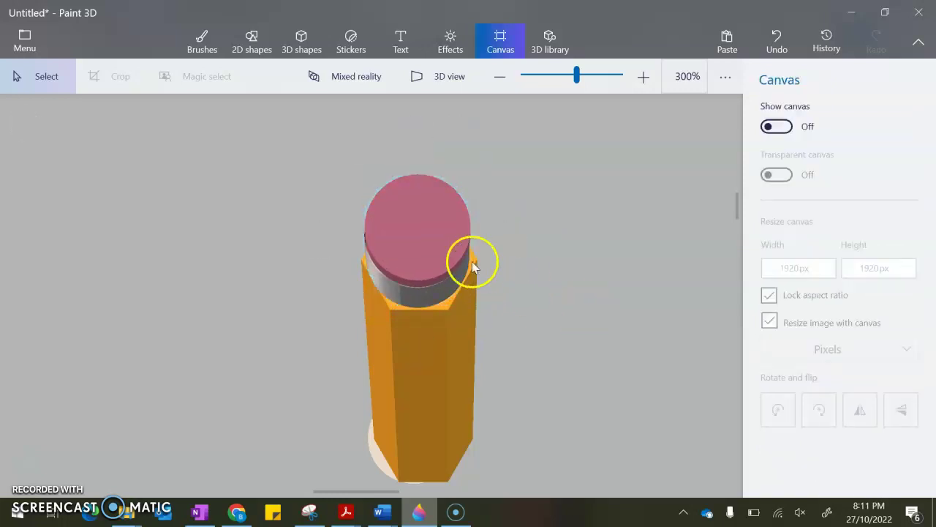
Enlarge the eraser-and-band group slightly to match the width of the pencil body
{"action": "left_click", "coordinate": [432, 263]}
{"action": "left_click_drag", "start_coordinate": [485, 157], "coordinate": [492, 154]}
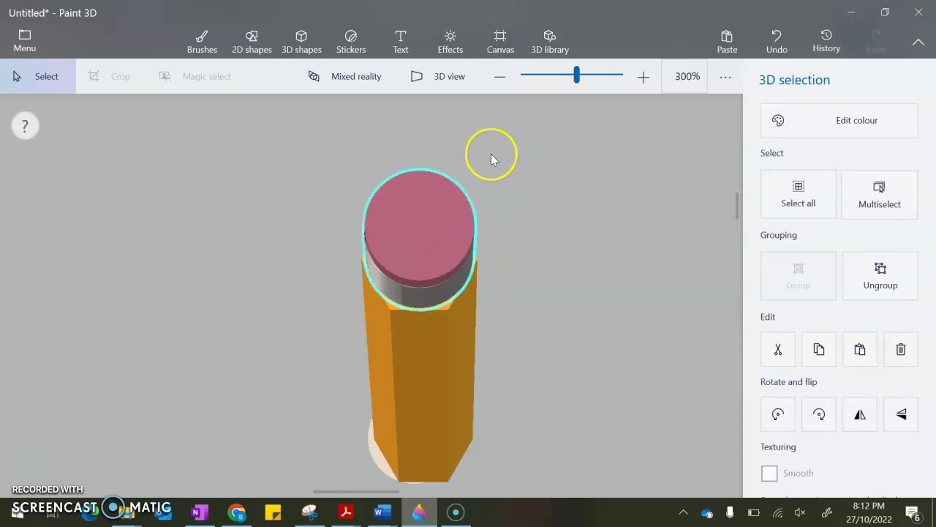
{"action": "left_click", "coordinate": [593, 285]}
Scale down the whole pencil and rotate it so the sharpened tip faces the viewer
{"action": "left_click", "coordinate": [501, 88]}
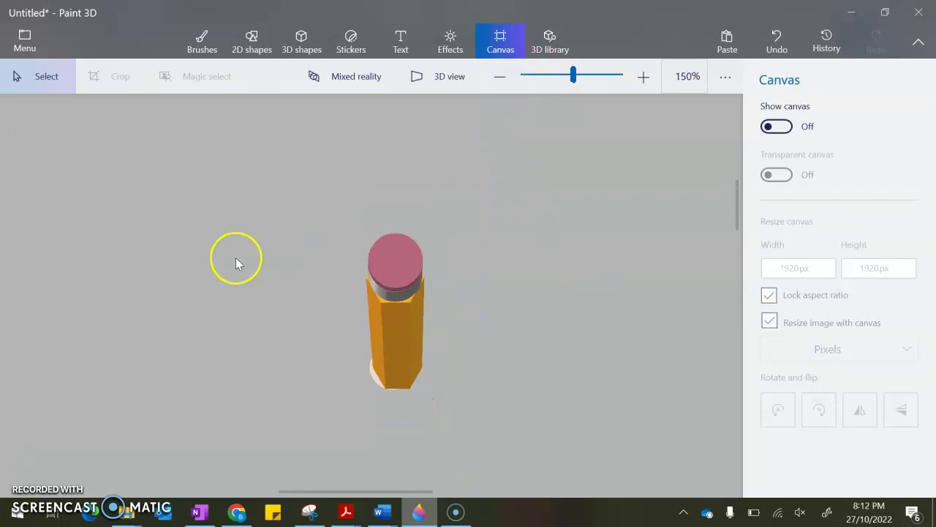
{"action": "left_click_drag", "start_coordinate": [540, 447], "coordinate": [553, 465]}
{"action": "mouse_move", "coordinate": [394, 437]}
{"action": "left_mouse_down"}
{"action": "mouse_move", "coordinate": [278, 393]}
{"action": "mouse_move", "coordinate": [141, 374]}
{"action": "mouse_move", "coordinate": [341, 389]}
{"action": "mouse_move", "coordinate": [590, 437]}
{"action": "mouse_move", "coordinate": [442, 426]}
{"action": "left_mouse_up"}
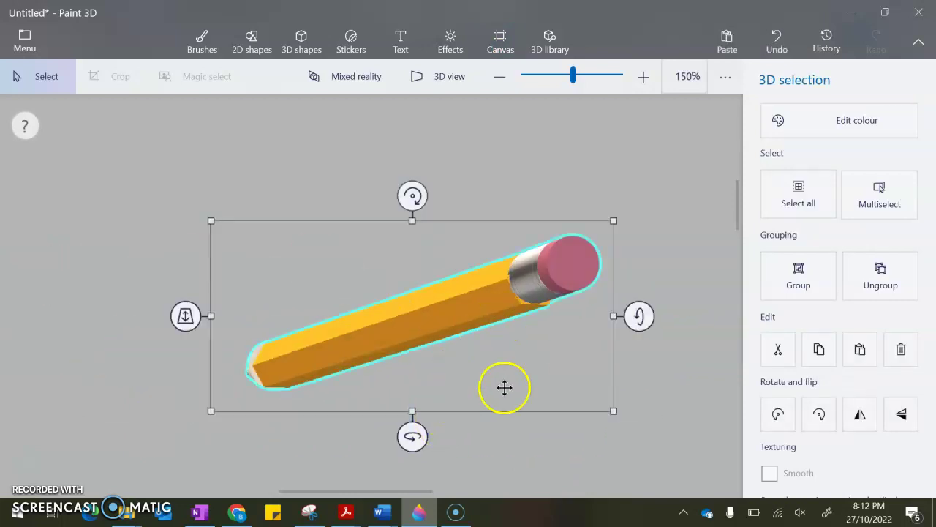
{"action": "mouse_move", "coordinate": [615, 415]}
{"action": "left_mouse_down"}
{"action": "mouse_move", "coordinate": [510, 358]}
{"action": "mouse_move", "coordinate": [573, 384]}
{"action": "left_mouse_up"}
{"action": "mouse_move", "coordinate": [499, 311]}
{"action": "left_mouse_down"}
{"action": "mouse_move", "coordinate": [661, 349]}
{"action": "mouse_move", "coordinate": [636, 339]}
{"action": "left_mouse_up"}
{"action": "scroll", "coordinate": [505, 232], "scroll_direction": "up", "scroll_amount": 10}
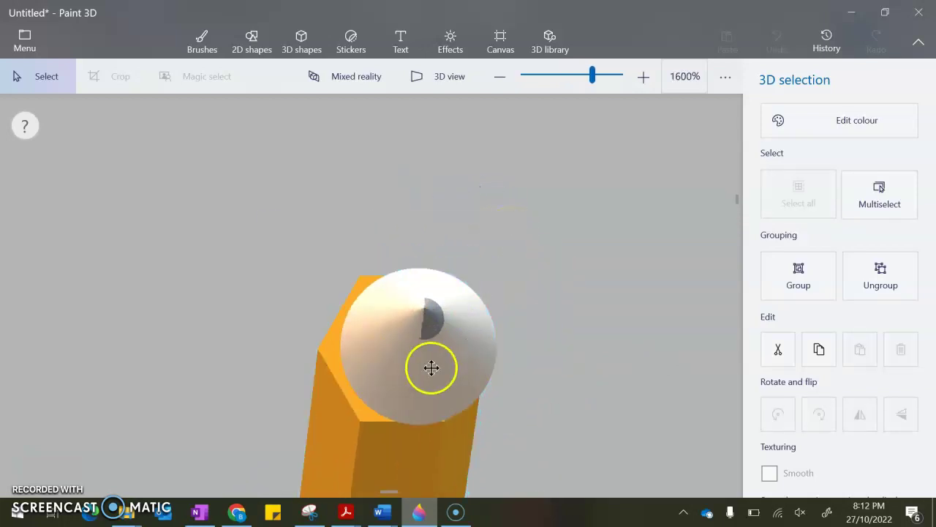
Nudge the sharpened cone tip sideways to centre it on the body's end
{"action": "left_click", "coordinate": [431, 367]}
{"action": "key", "text": "Left"}
{"action": "key", "text": "Right"}
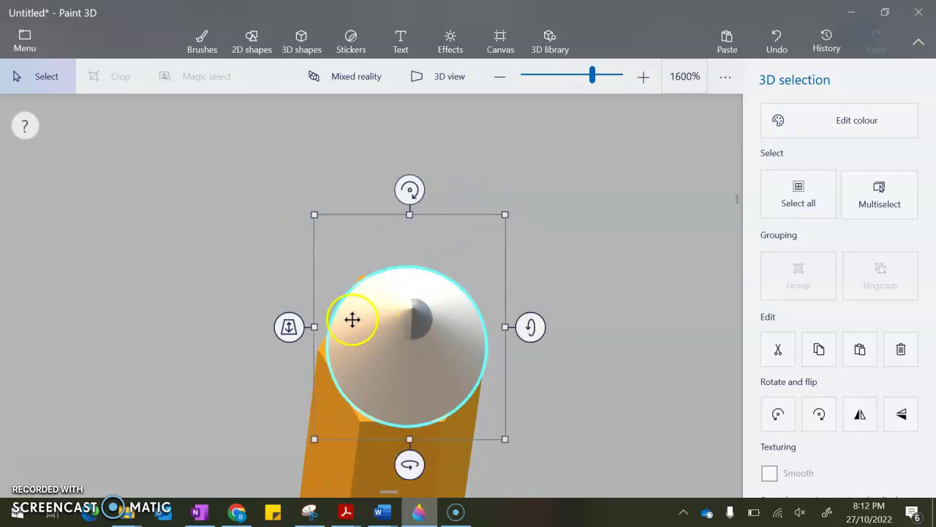
{"action": "left_click", "coordinate": [205, 271]}
Select the whole pencil and rotate it to a horizontal side view with the sharpened tip pointing right
{"action": "left_click", "coordinate": [505, 89]}
{"action": "left_click", "coordinate": [506, 89]}
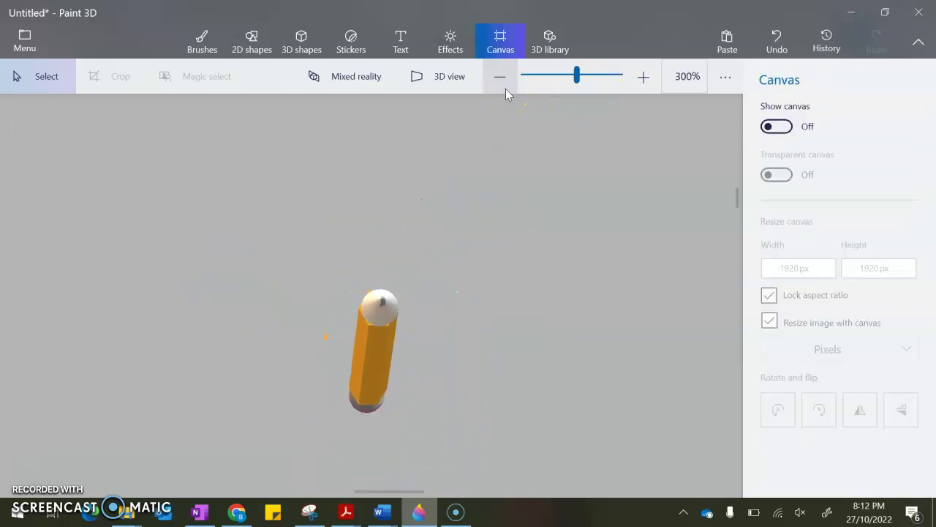
{"action": "mouse_move", "coordinate": [183, 195]}
{"action": "left_mouse_down"}
{"action": "mouse_move", "coordinate": [334, 296]}
{"action": "mouse_move", "coordinate": [537, 464]}
{"action": "left_mouse_up"}
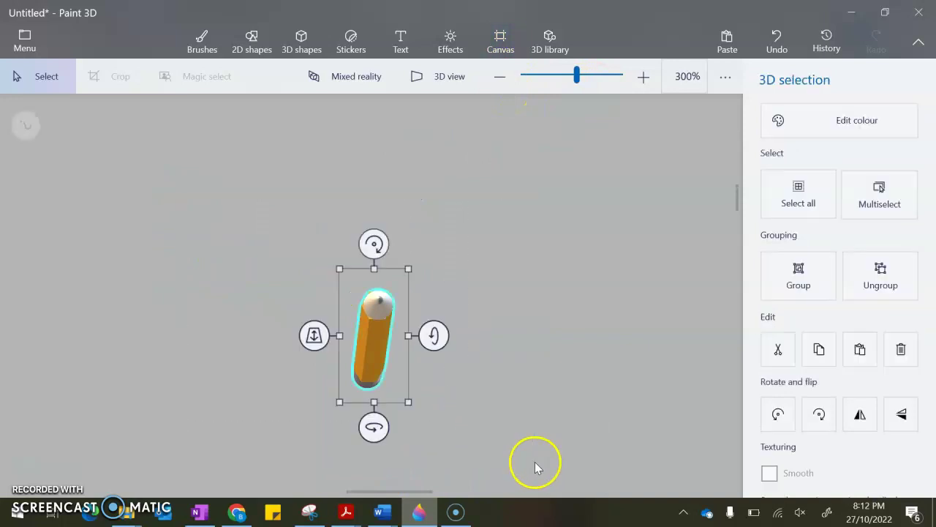
{"action": "mouse_move", "coordinate": [372, 426]}
{"action": "left_mouse_down"}
{"action": "mouse_move", "coordinate": [464, 443]}
{"action": "mouse_move", "coordinate": [451, 445]}
{"action": "left_mouse_up"}
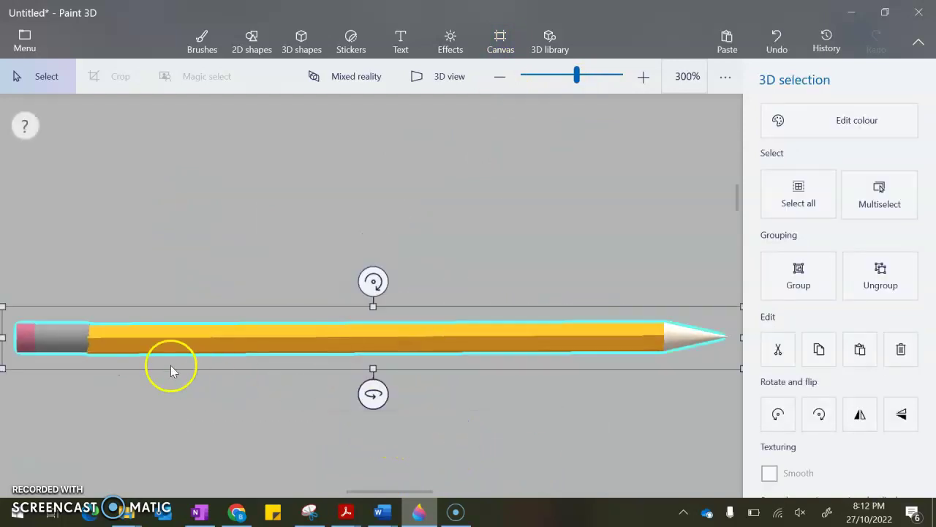
Shrink the eraser-and-band group slightly and move it flush against the pencil body's end, level with the body
{"action": "left_click", "coordinate": [74, 347]}
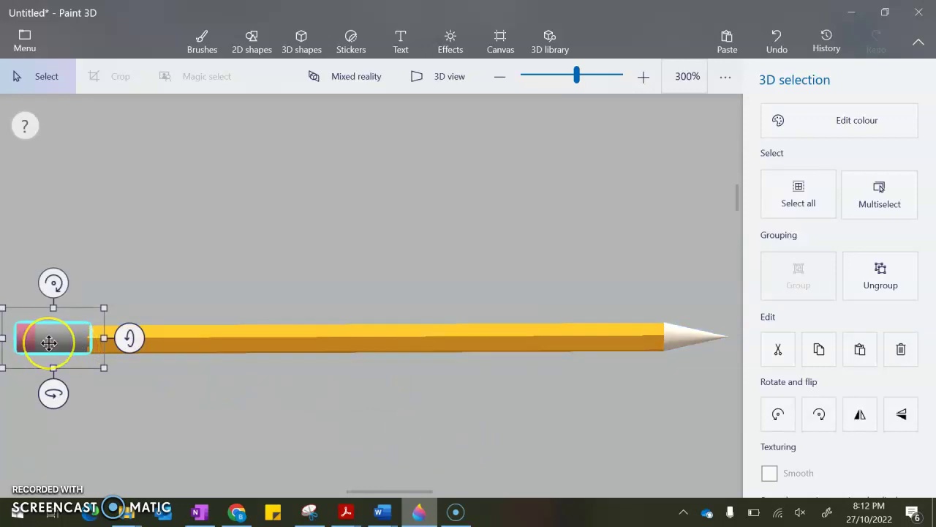
{"action": "scroll", "coordinate": [48, 343], "scroll_direction": "down", "scroll_amount": 3}
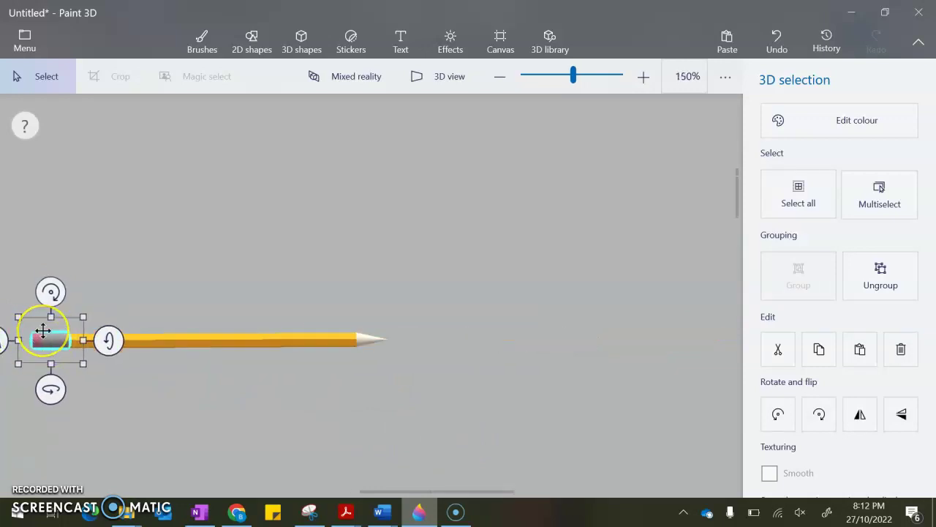
{"action": "scroll", "coordinate": [43, 330], "scroll_direction": "up", "scroll_amount": 5}
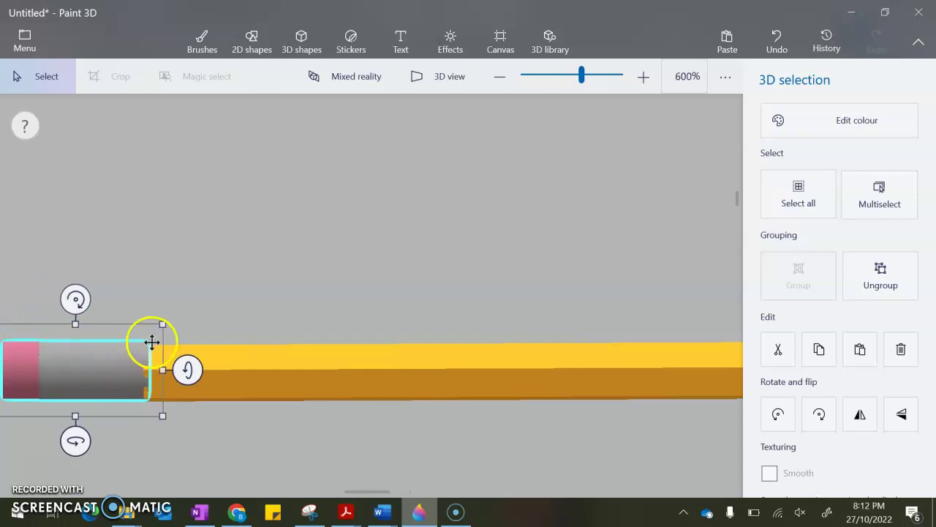
{"action": "left_click", "coordinate": [216, 312]}
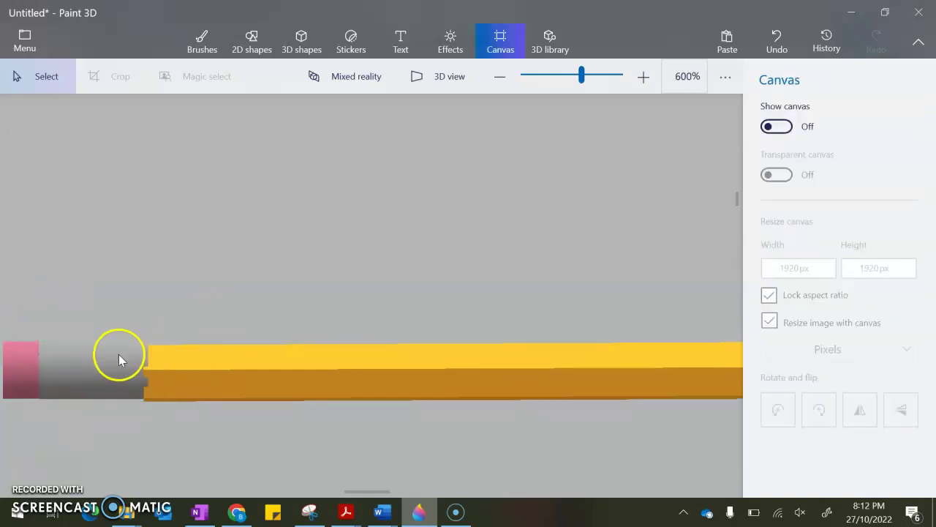
{"action": "left_click", "coordinate": [118, 354]}
{"action": "left_click_drag", "start_coordinate": [159, 324], "coordinate": [126, 361]}
{"action": "left_click", "coordinate": [126, 361]}
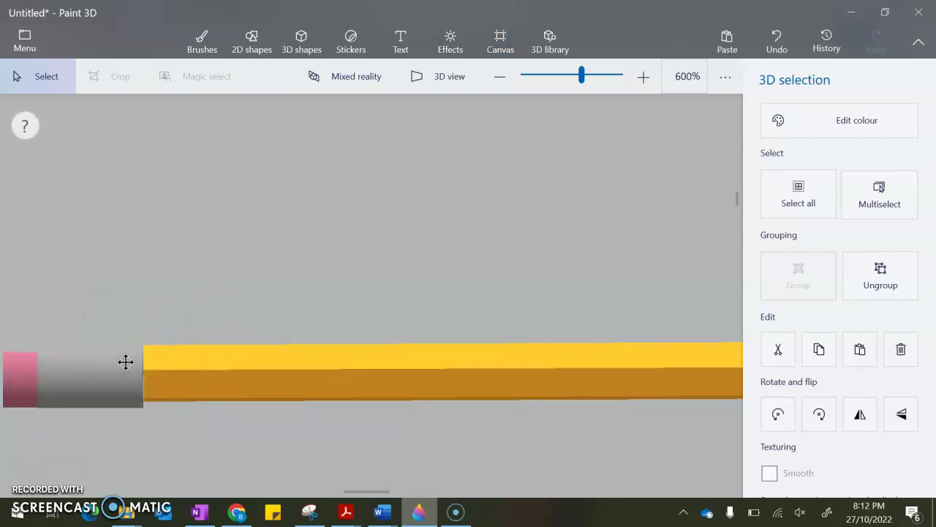
{"action": "left_click", "coordinate": [125, 362]}
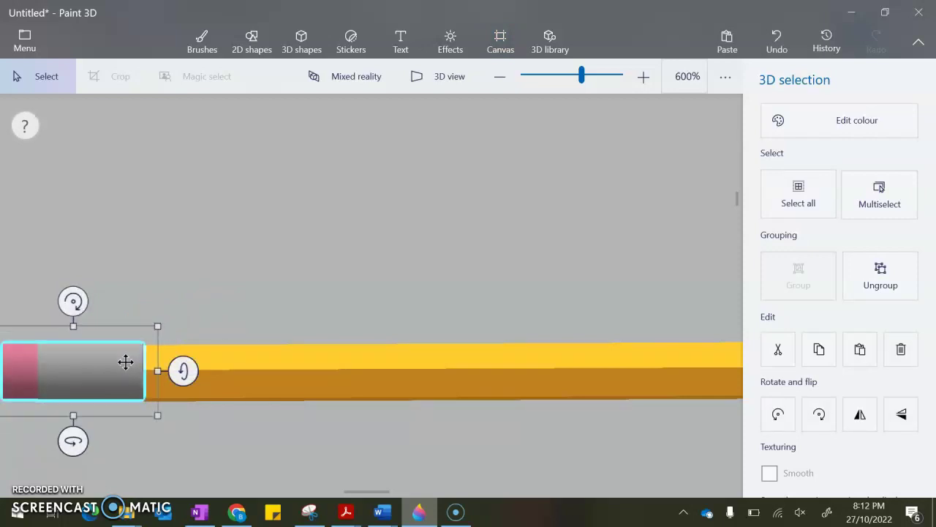
{"action": "left_click", "coordinate": [290, 292]}
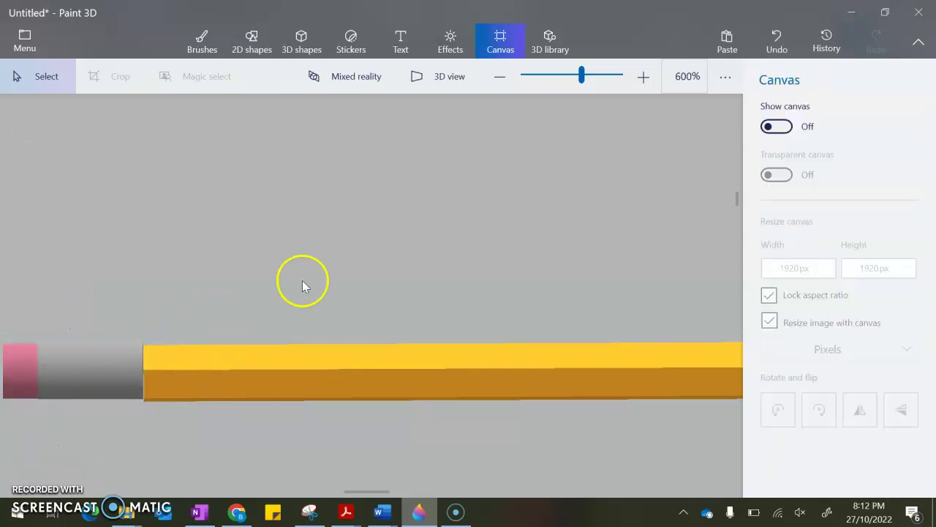
Select the grouped metal band and eraser at the end of the pencil
{"action": "left_click", "coordinate": [499, 82]}
{"action": "left_click", "coordinate": [498, 87]}
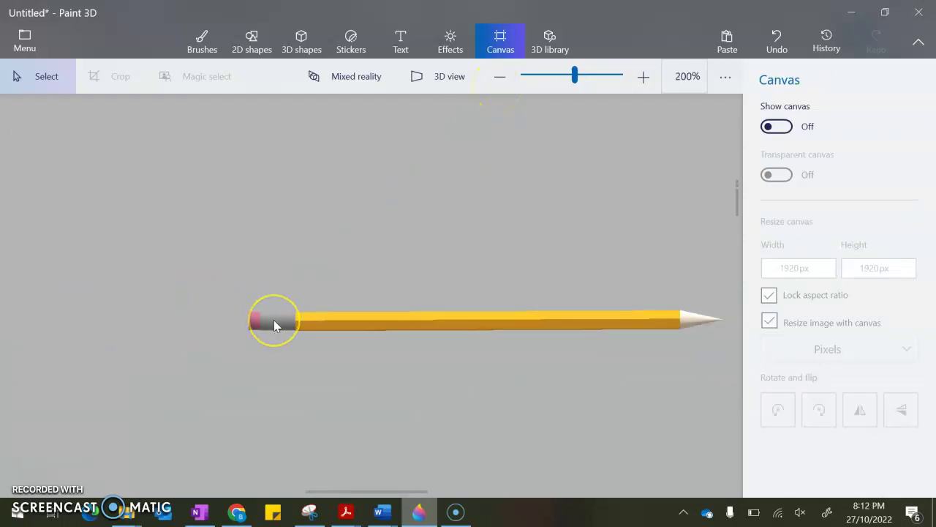
{"action": "left_click", "coordinate": [275, 327]}
{"action": "scroll", "coordinate": [304, 344], "scroll_direction": "up", "scroll_amount": 2}
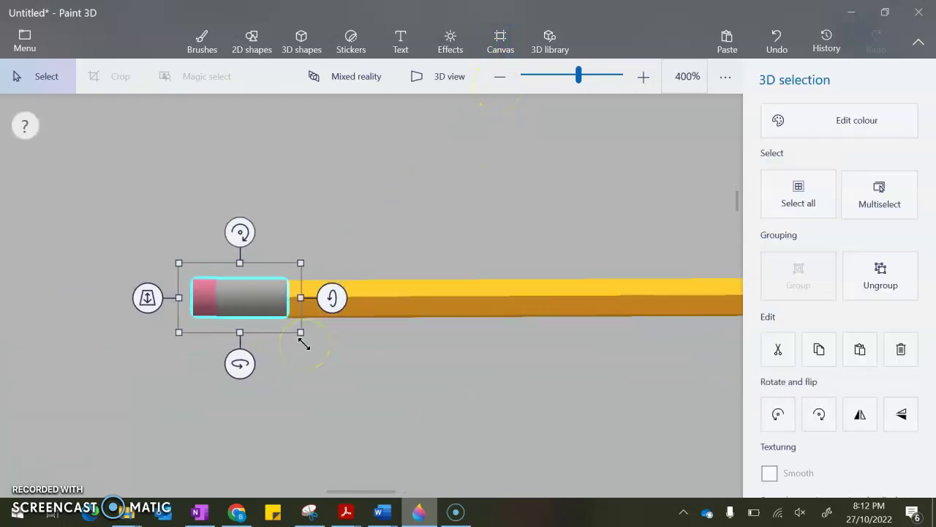